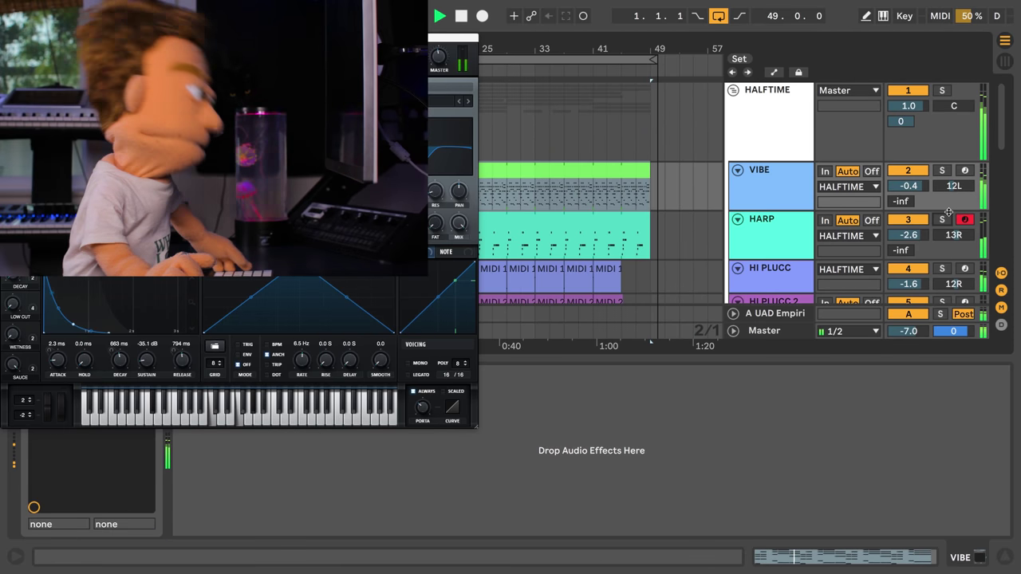
Hide the device detail view and the open plug-in windows, and stop playback
key("super+alt+l")
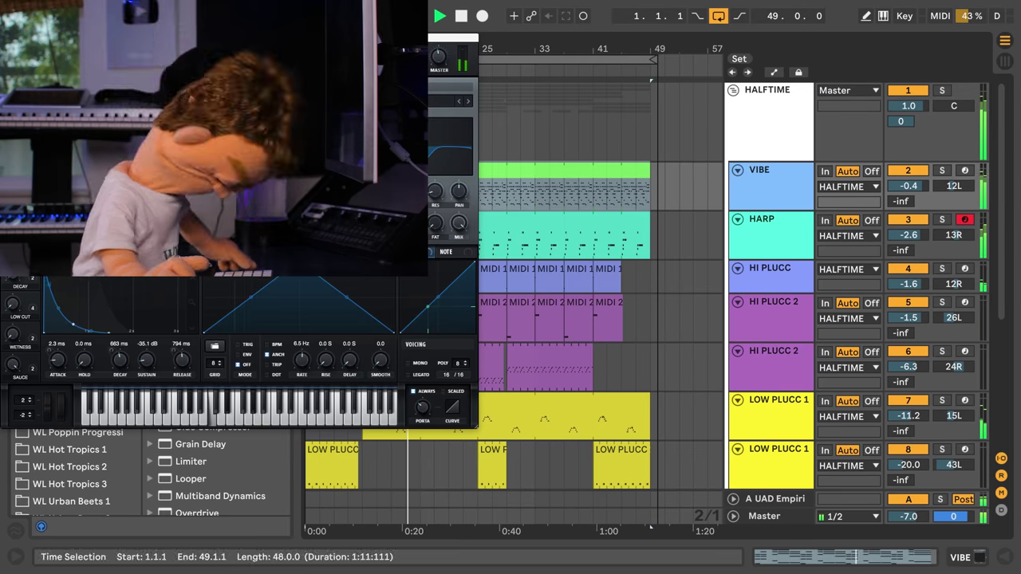
key("super+alt+p")
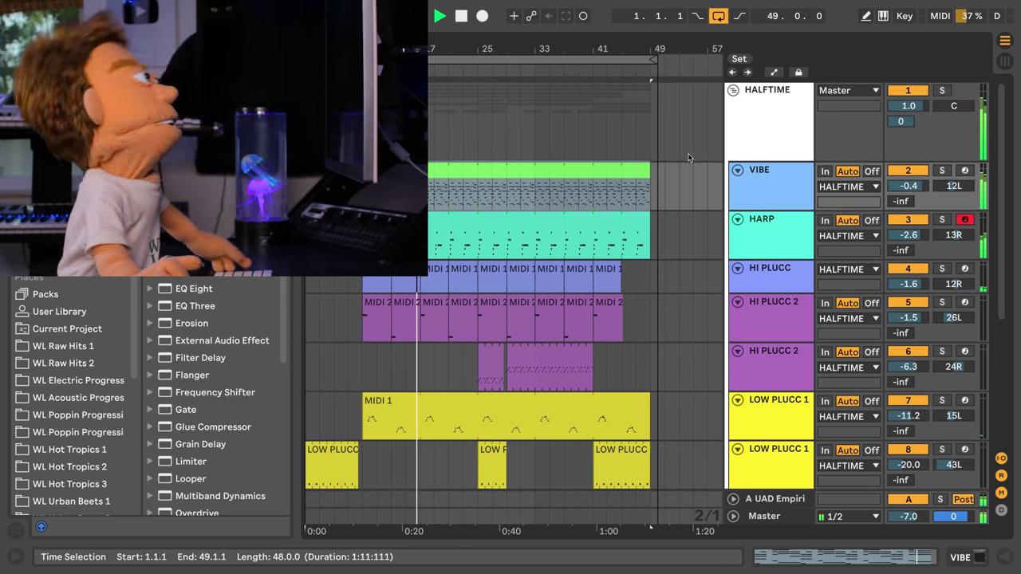
key("space")
left_click(791, 238)
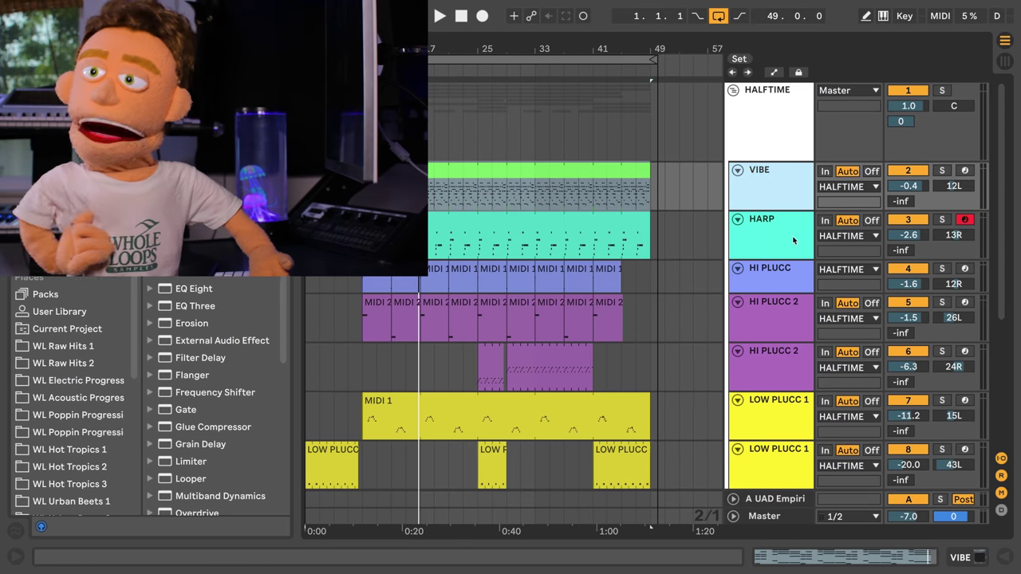
Select the MIDI 1 clip on the upper LOW PLUCC 1 track and show the track's device chain
left_click(472, 427)
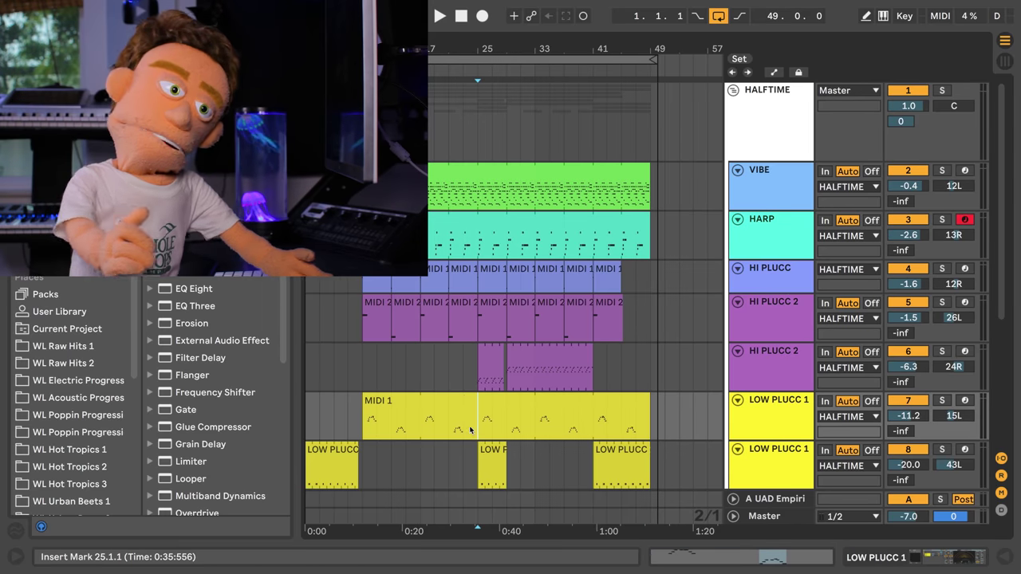
left_click(463, 397)
key("shift+Tab")
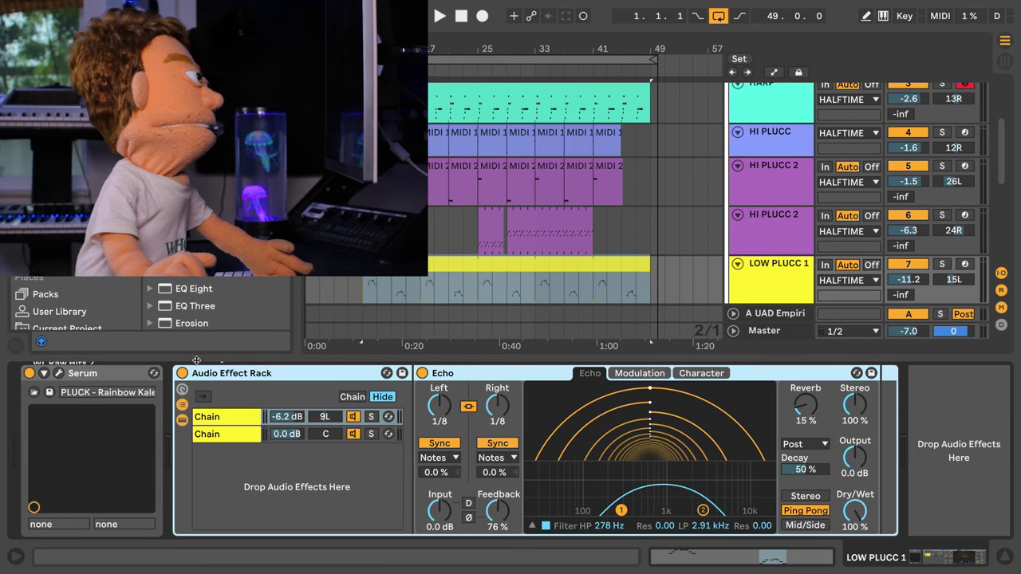
Play the selected clip with the LOW PLUCC 1 track soloed
left_click(59, 372)
left_click(58, 372)
key("space")
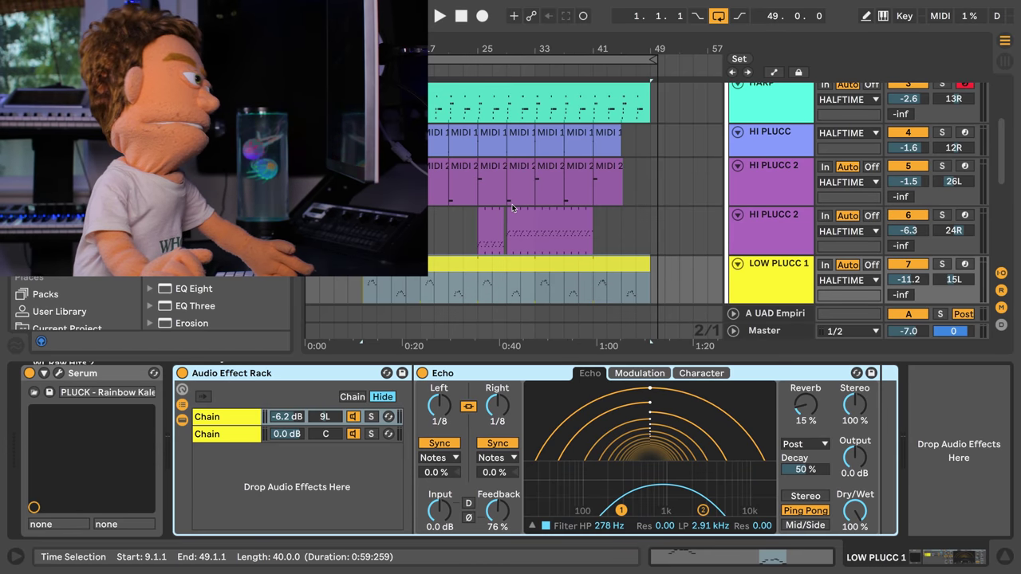
left_click(942, 264)
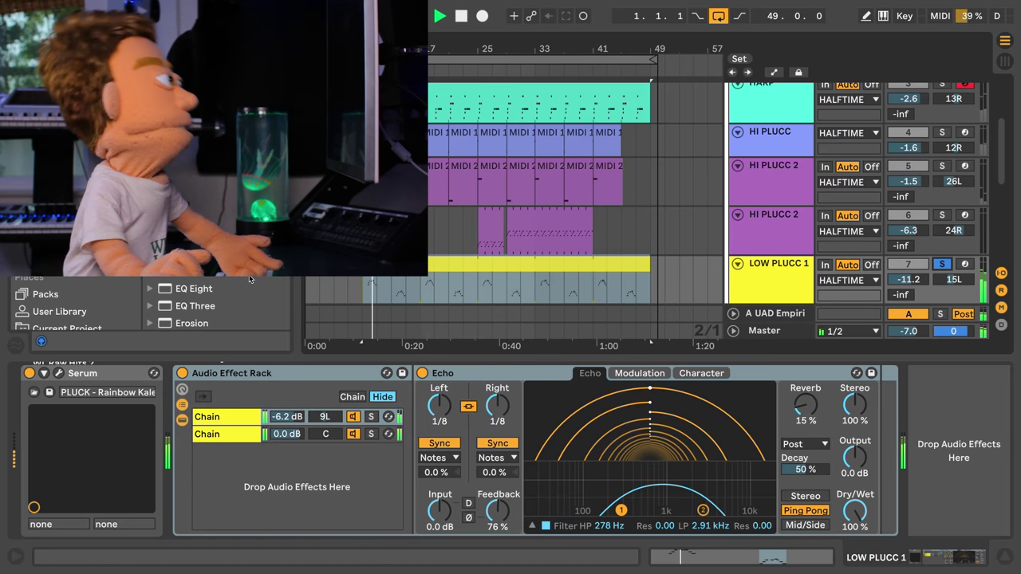
Add a Flanger from the audio effects to the LOW PLUCC 1 chain, between the Audio Effect Rack and Echo
scroll(215, 305, "down", 8)
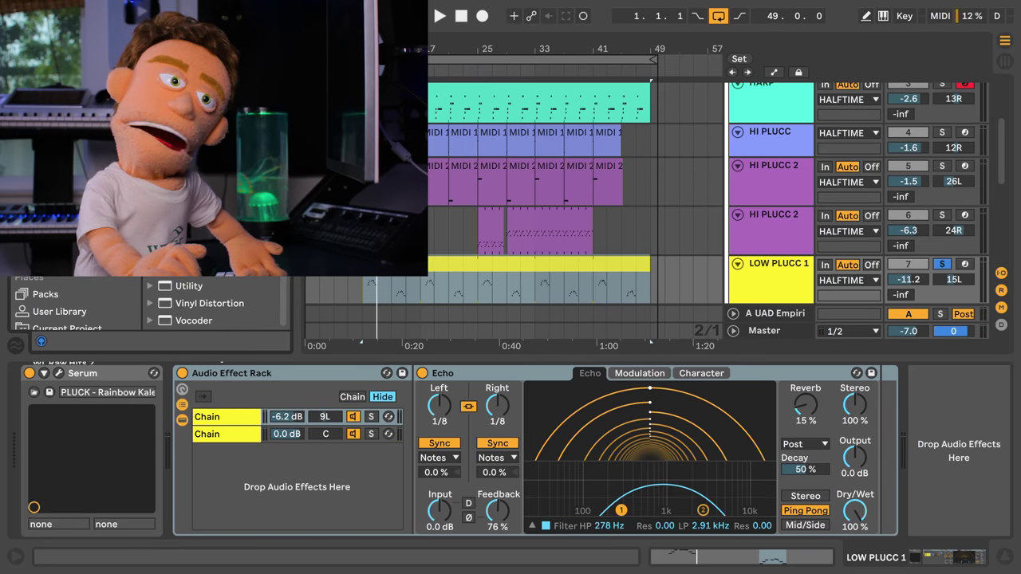
scroll(202, 106, "up", 1)
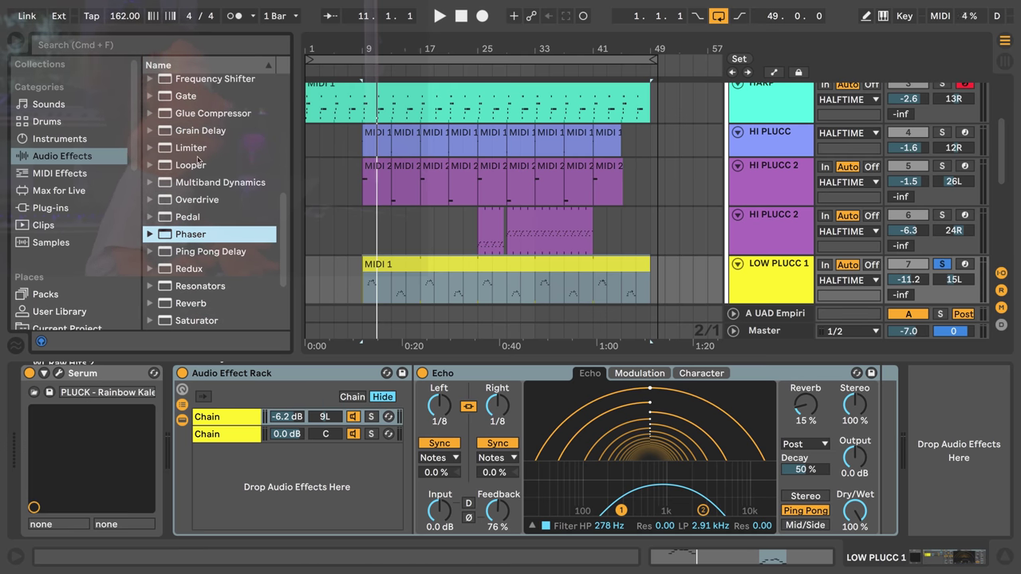
left_click_drag(372, 311, 504, 439)
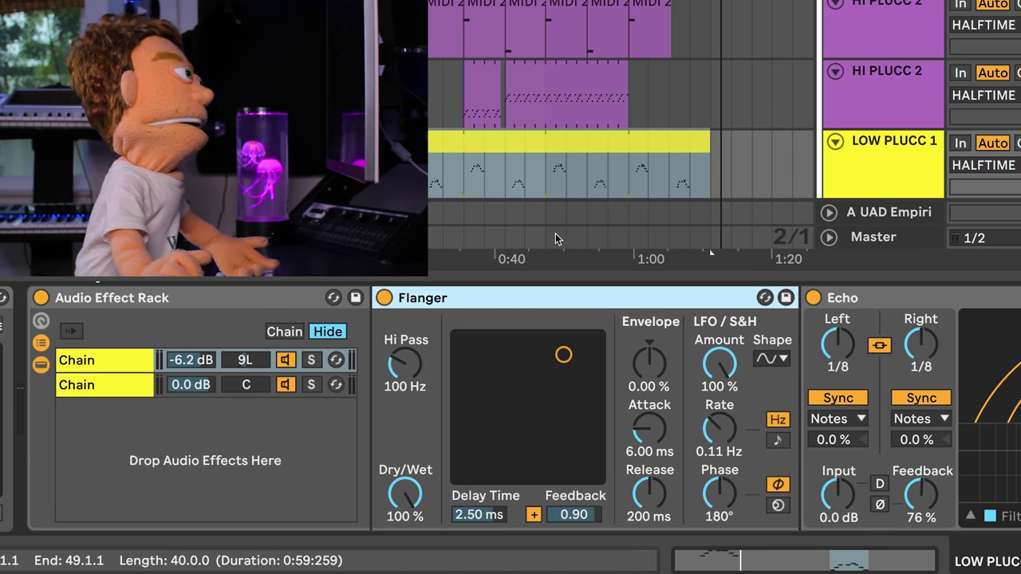
During playback, set the Flanger's Delay Time to 3.85 ms, Feedback to 0.94 and Hi Pass to 535 Hz
key("space")
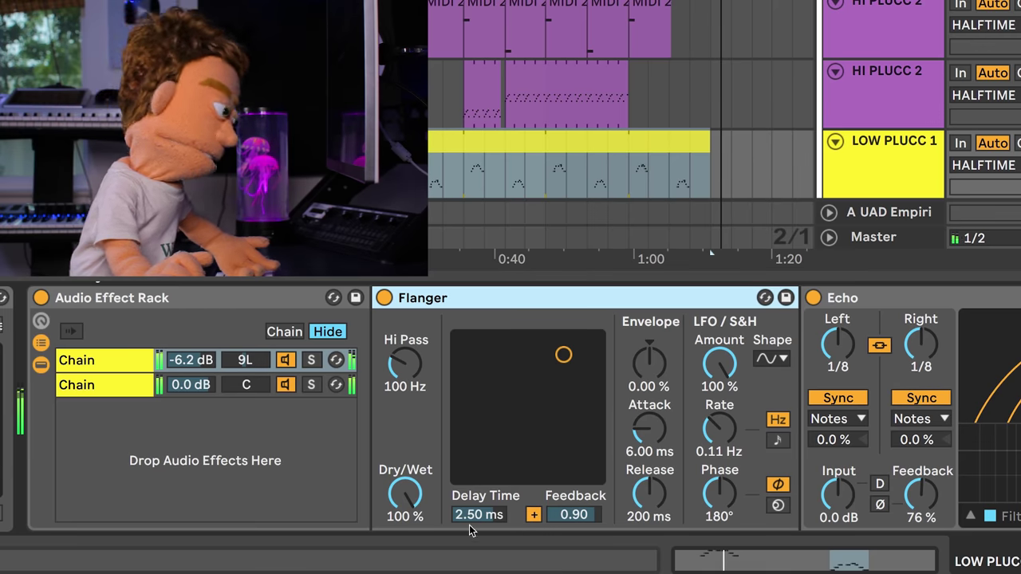
left_click_drag(593, 514, 593, 501)
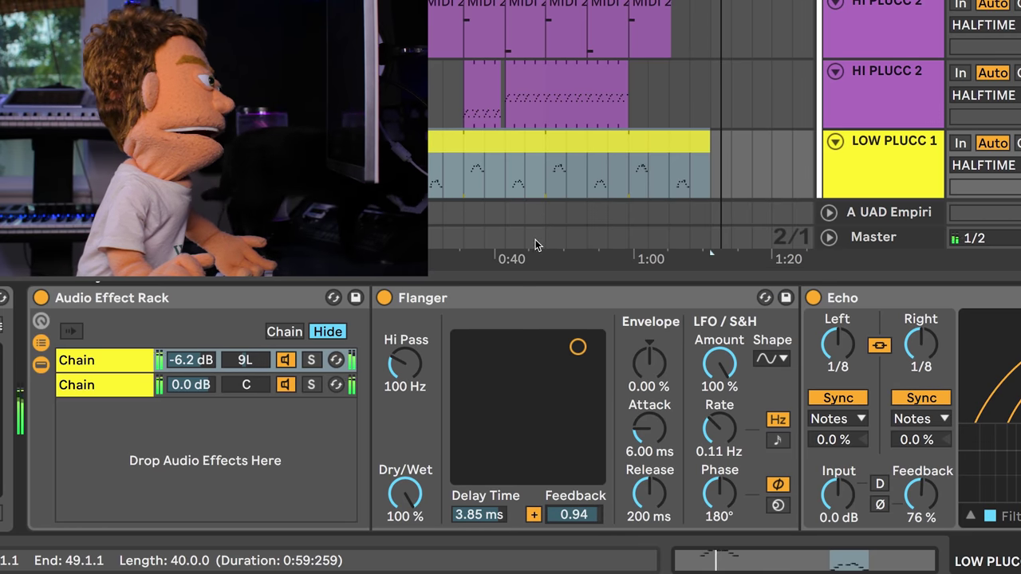
left_click_drag(573, 514, 573, 505)
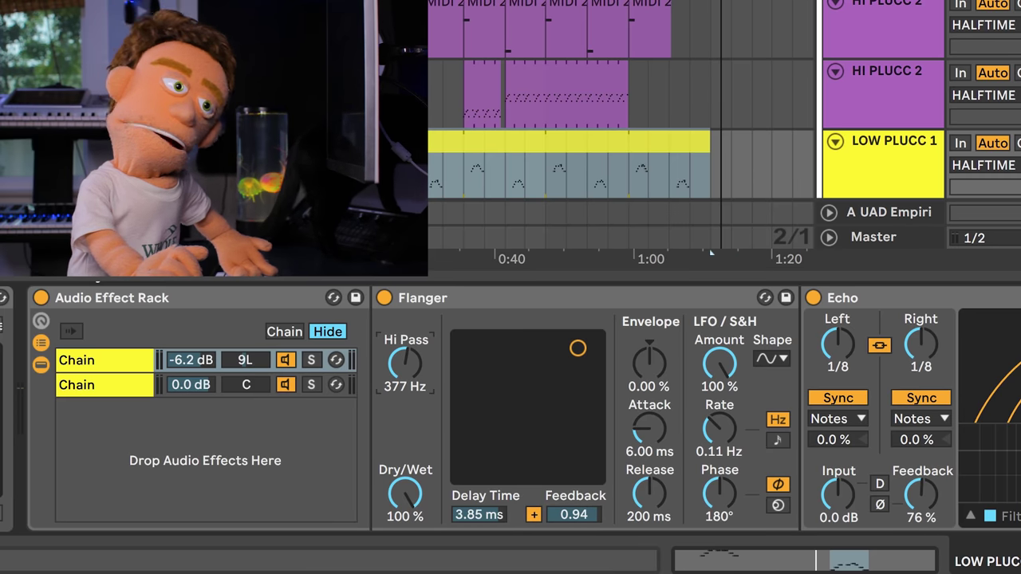
left_click_drag(407, 360, 406, 351)
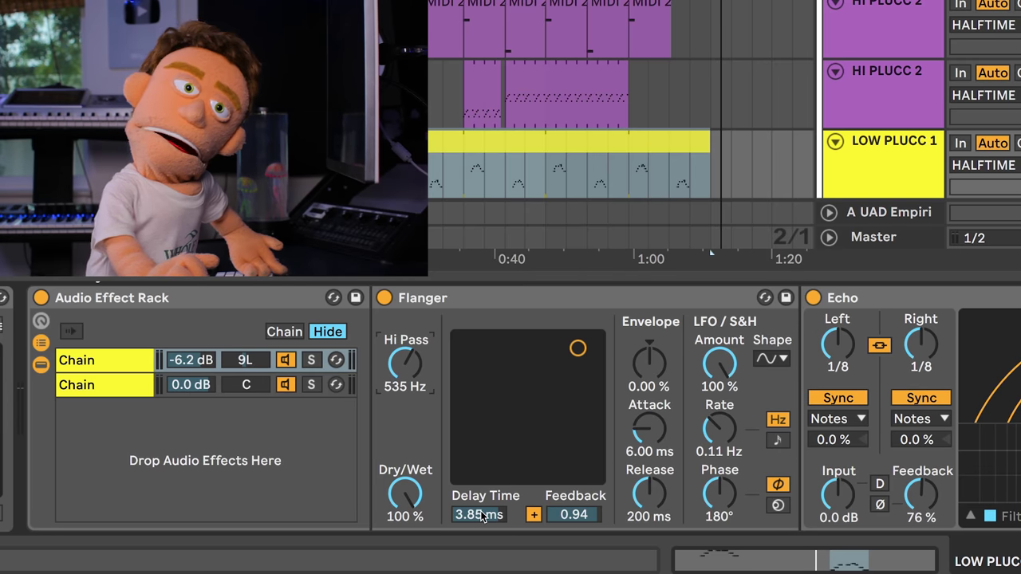
Try the Flanger's Delay Time at 7.00 ms, settle on 4.70 ms, and set Feedback to 0.98 with negative polarity
left_click_drag(577, 348, 598, 347)
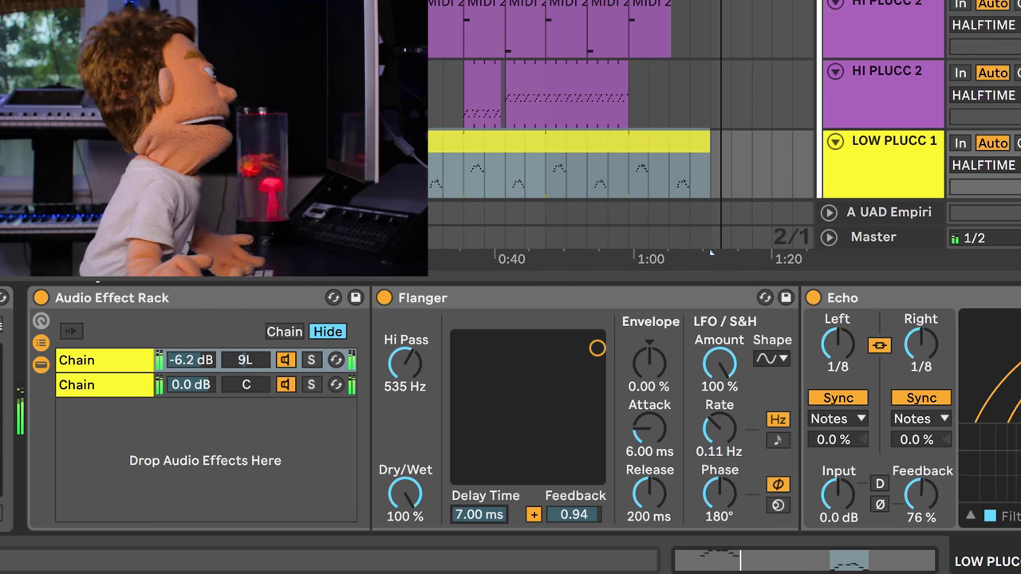
left_click_drag(478, 515, 479, 547)
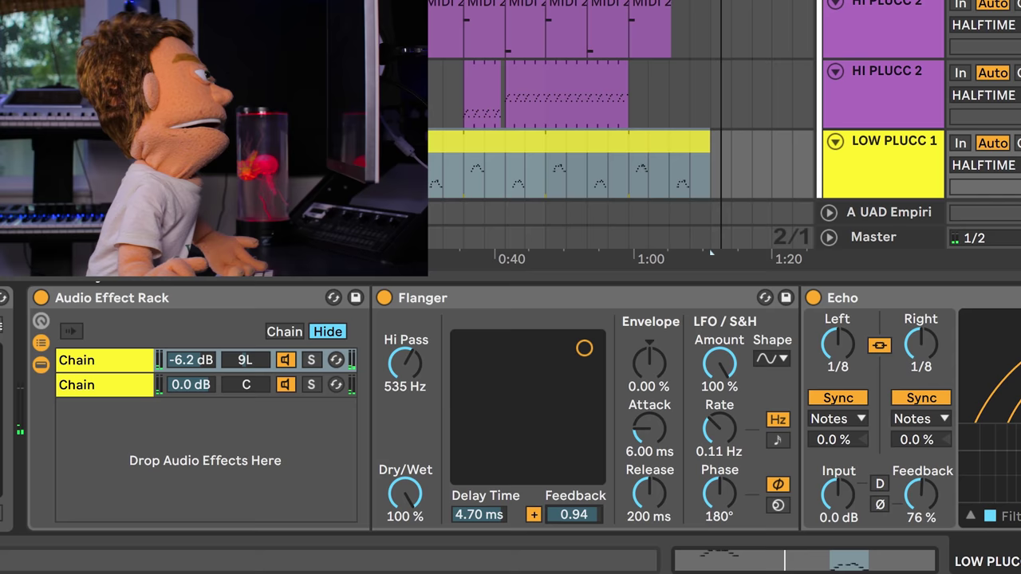
mouse_move(574, 515)
left_mouse_down()
mouse_move(574, 525)
mouse_move(573, 498)
left_mouse_up()
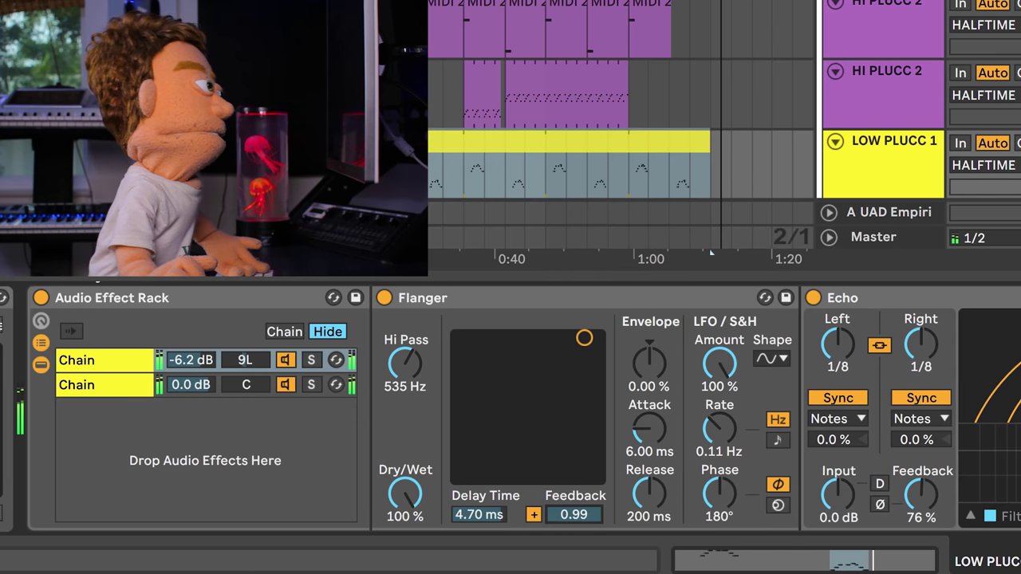
left_click(533, 516)
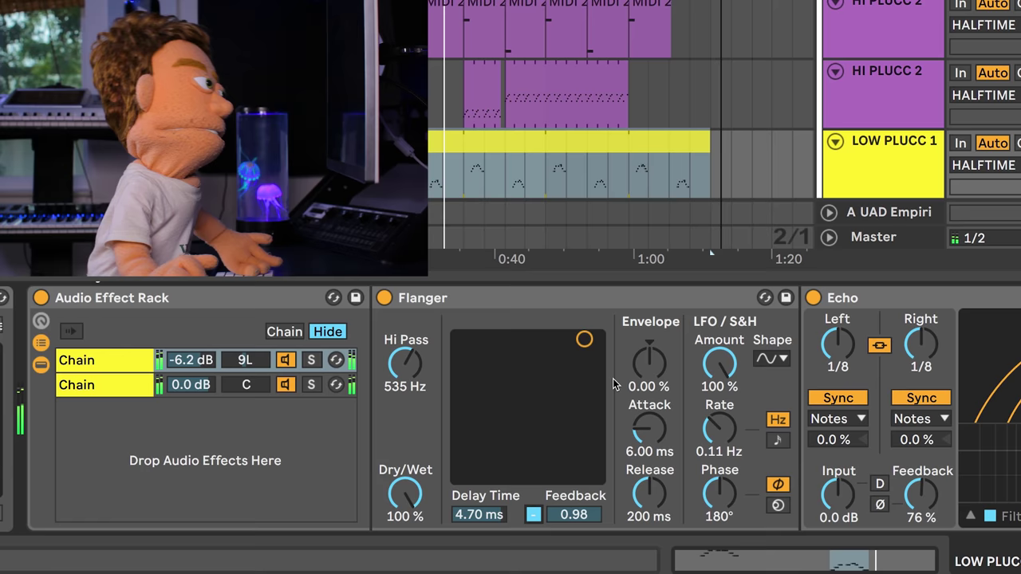
Move the Flanger ahead of the Audio Effect Rack in the device chain
left_click(518, 300)
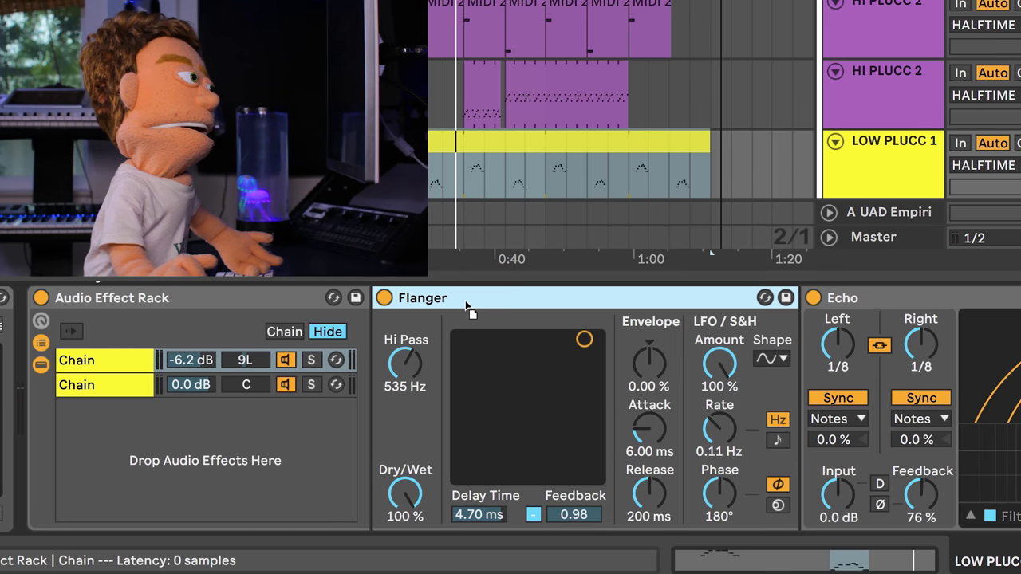
left_click_drag(431, 297, 174, 355)
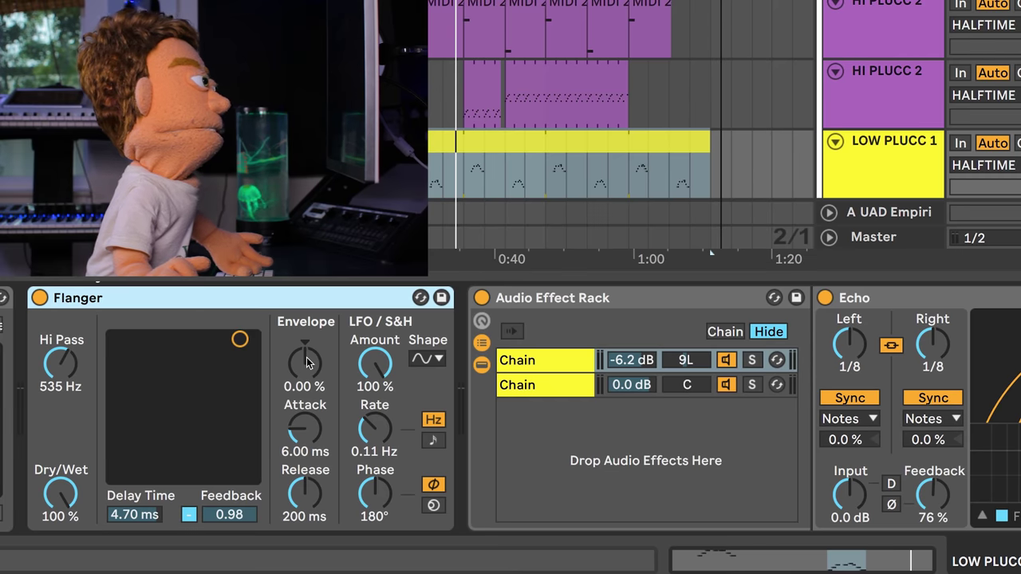
Set the Flanger's Envelope to -100 %, Attack to 8.88 ms, Release to 194 ms and Feedback to 0.97 while playing the track
left_click_drag(306, 363, 306, 357)
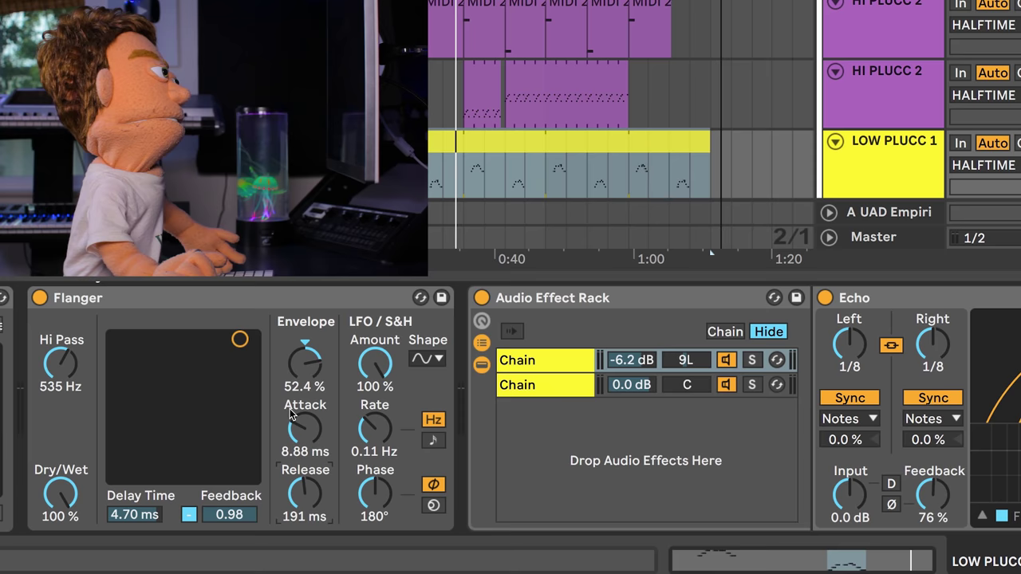
key("space")
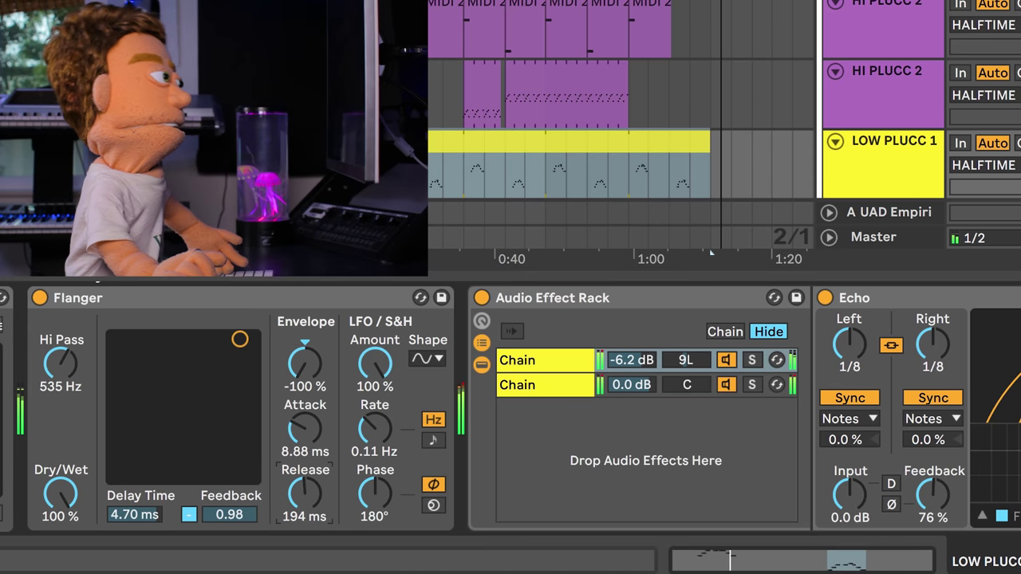
left_click_drag(293, 365, 293, 287)
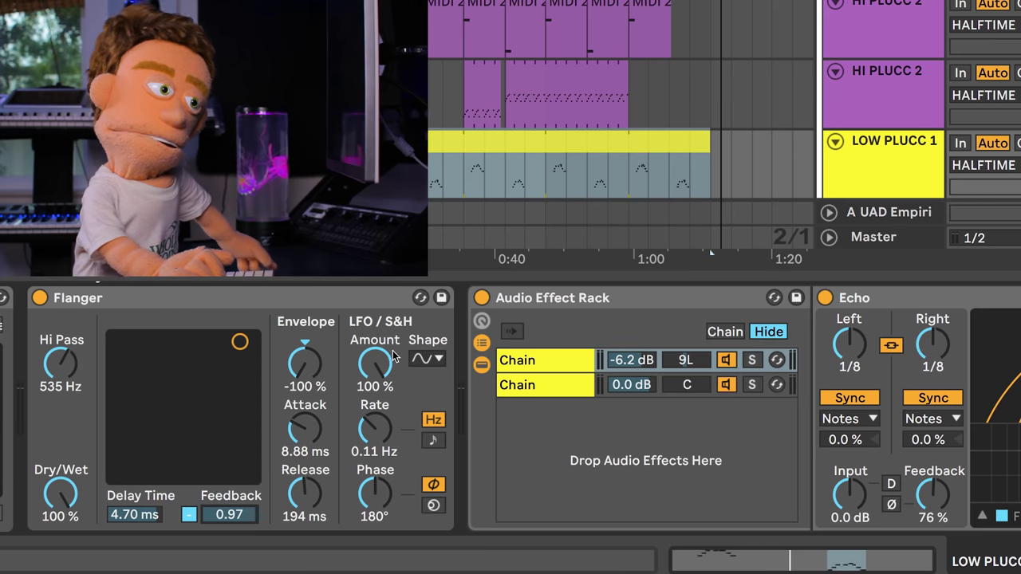
left_click_drag(378, 359, 378, 363)
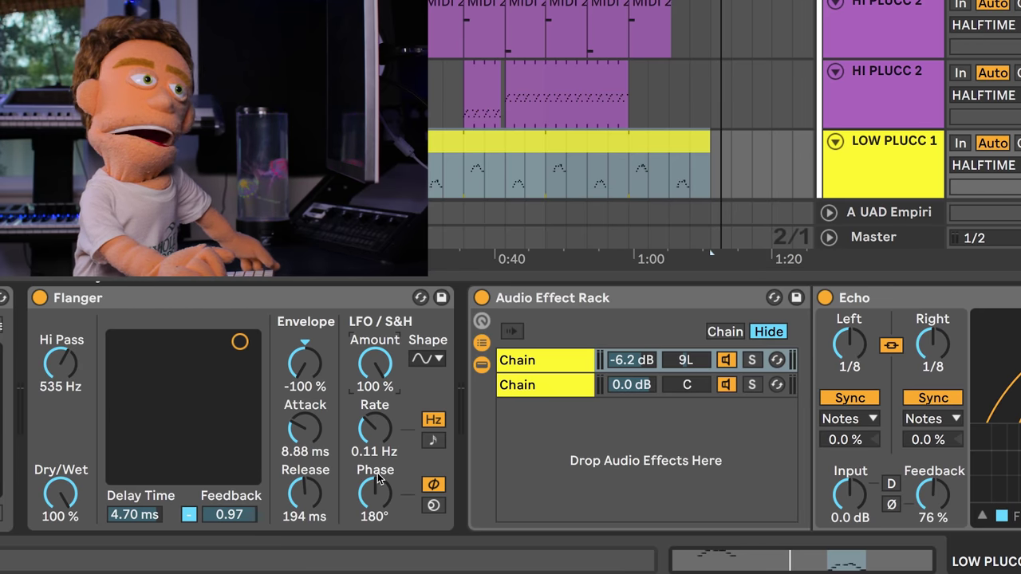
Play the track, try the Flanger's LFO Phase at 360°, and switch it to Spin at 50 %
key("space")
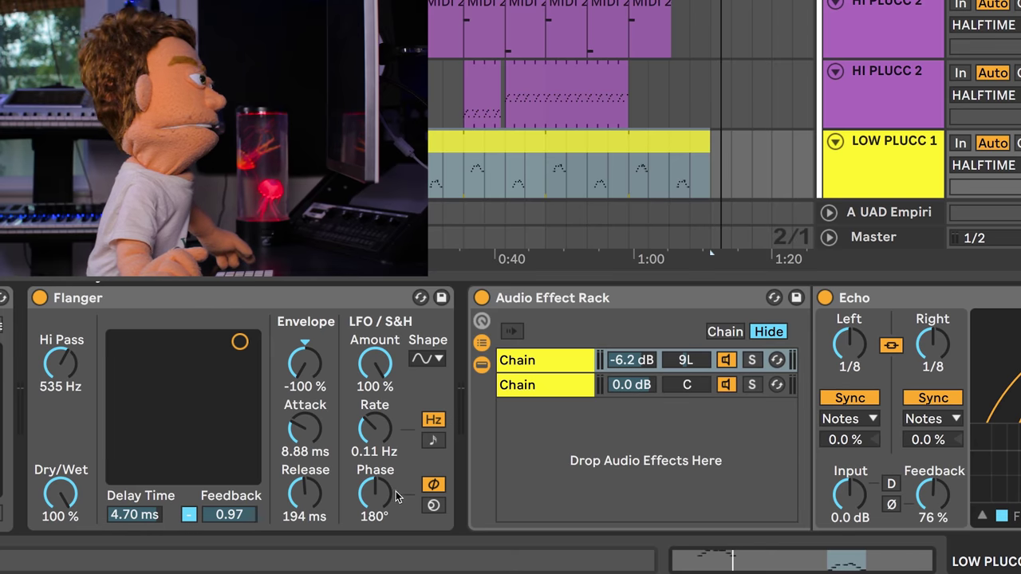
key("space")
left_click_drag(373, 493, 373, 443)
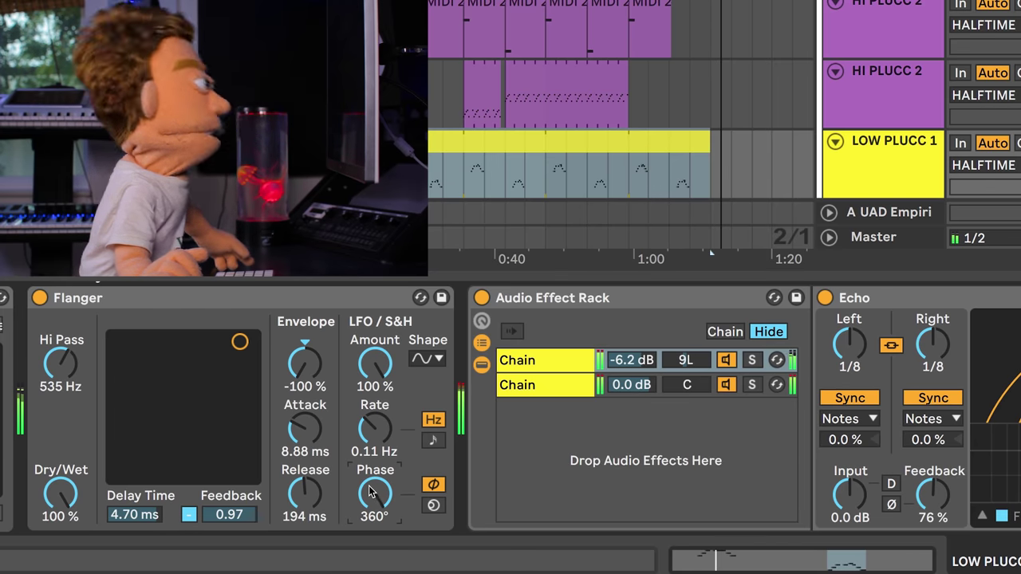
left_click(433, 505)
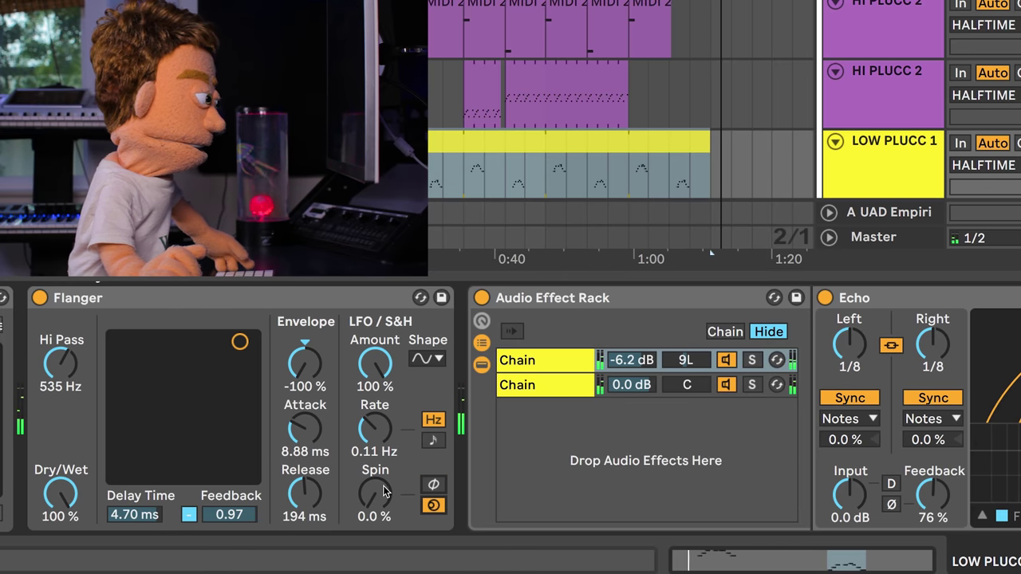
left_click_drag(376, 488, 379, 493)
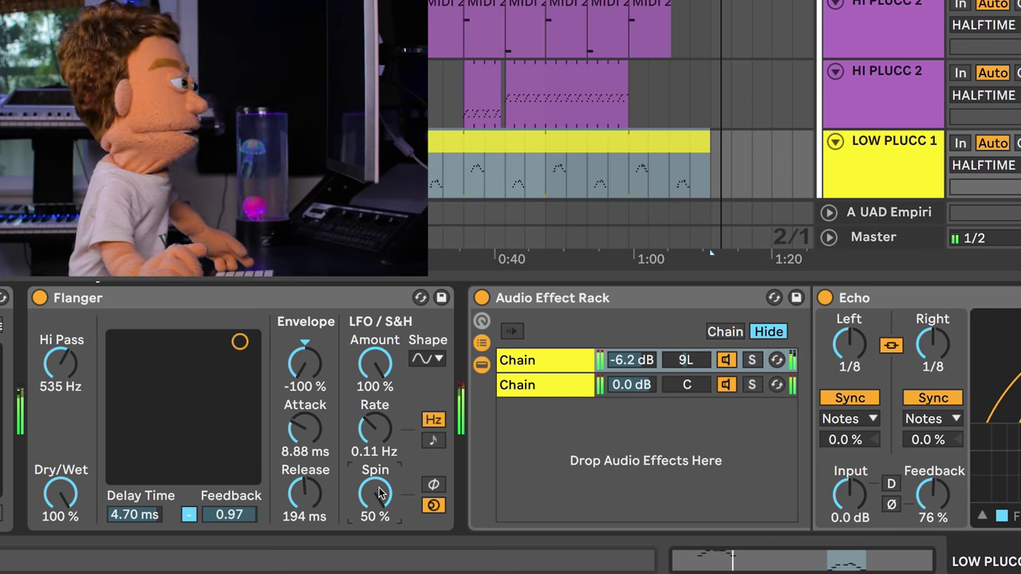
Move the Flanger back between the Audio Effect Rack and Echo, and lower its LFO Amount
left_click(148, 296)
left_click_drag(751, 332, 847, 368)
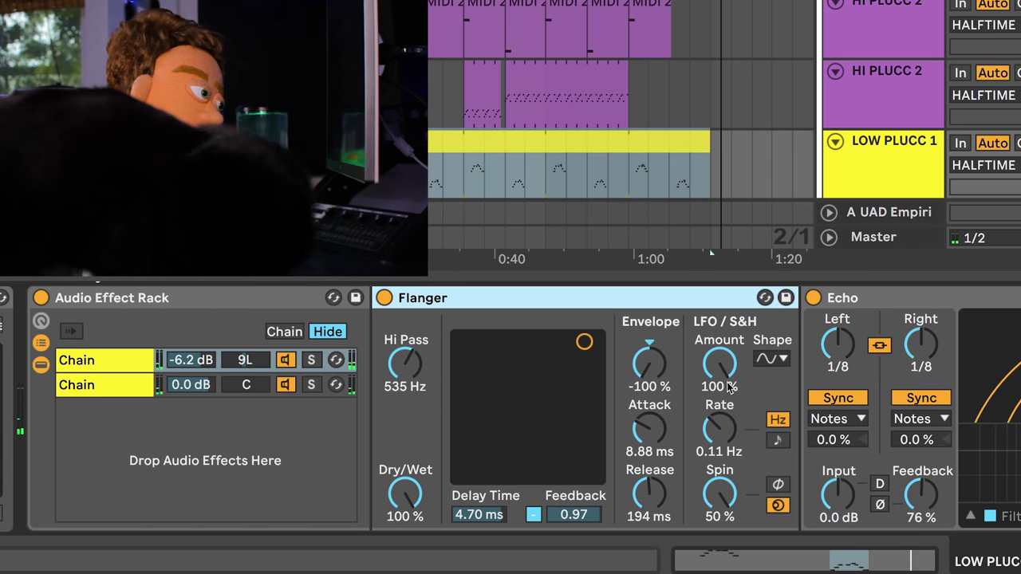
left_click_drag(719, 363, 718, 396)
Examine the Flanger settings in the device chains of the HI PLUCC 2 tracks
left_click(901, 78)
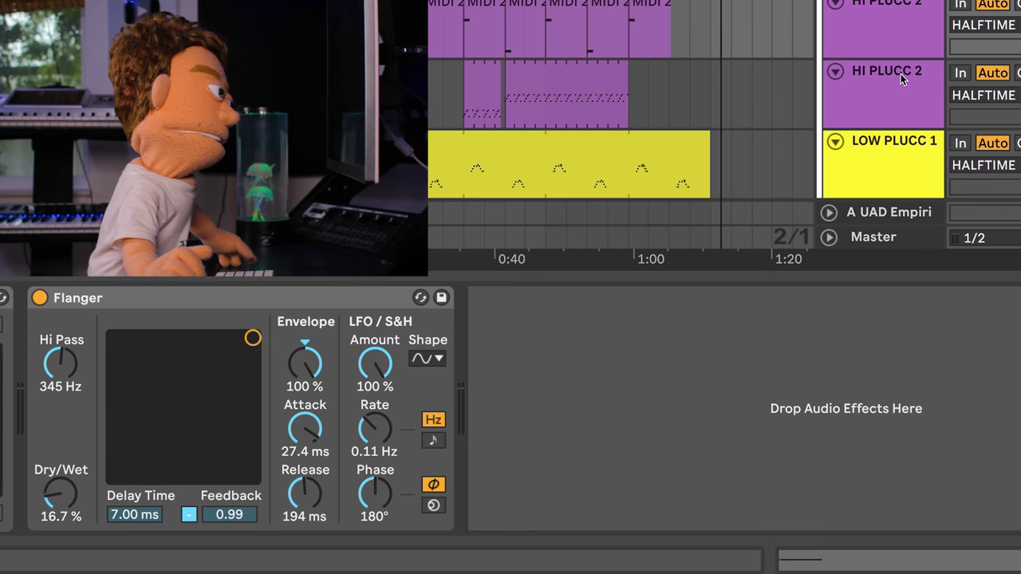
left_click(902, 76)
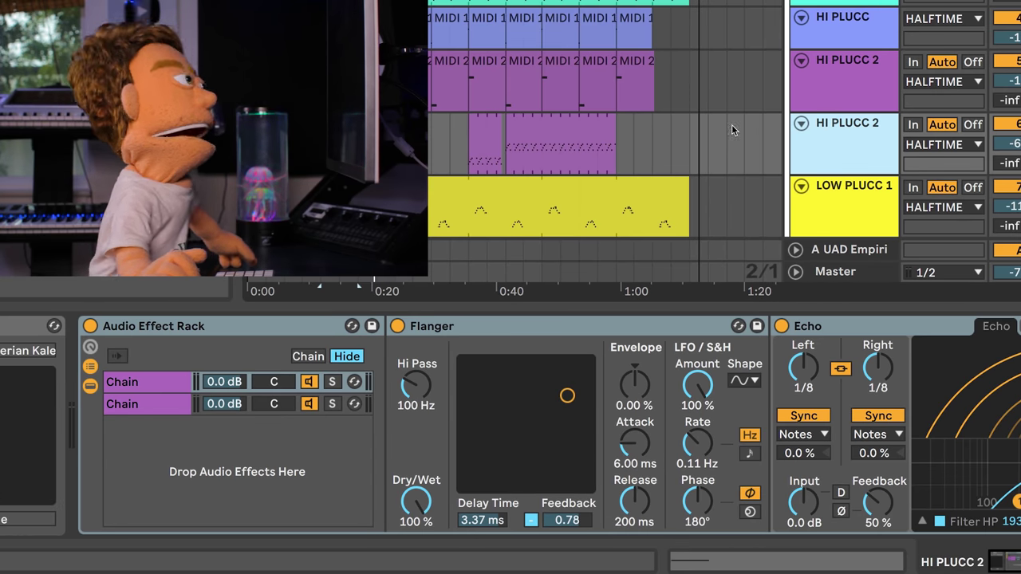
Select the HH CL 2 and HH OP hi-hat tracks and unfold them
scroll(732, 125, "down", 3)
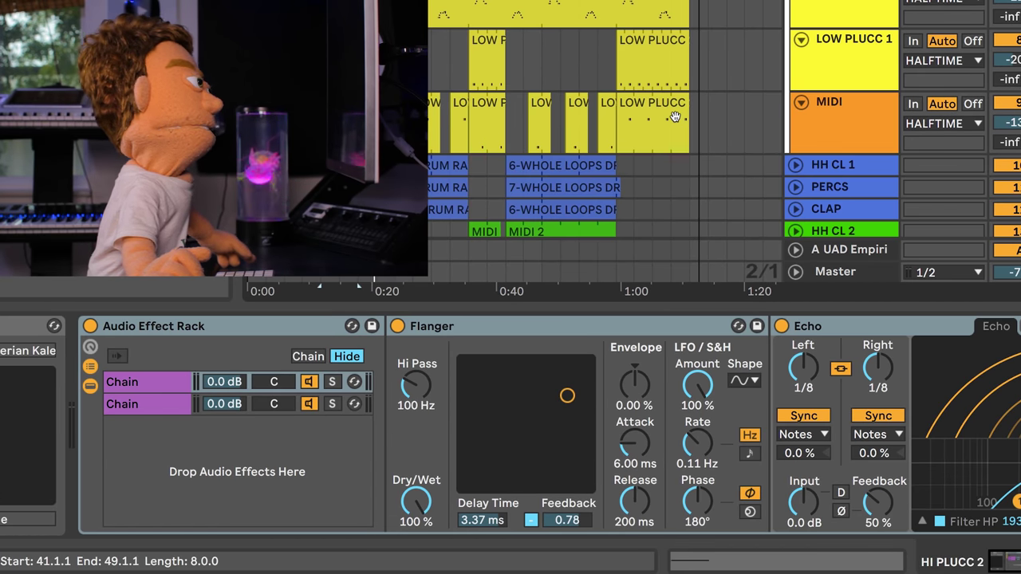
scroll(675, 118, "down", 3)
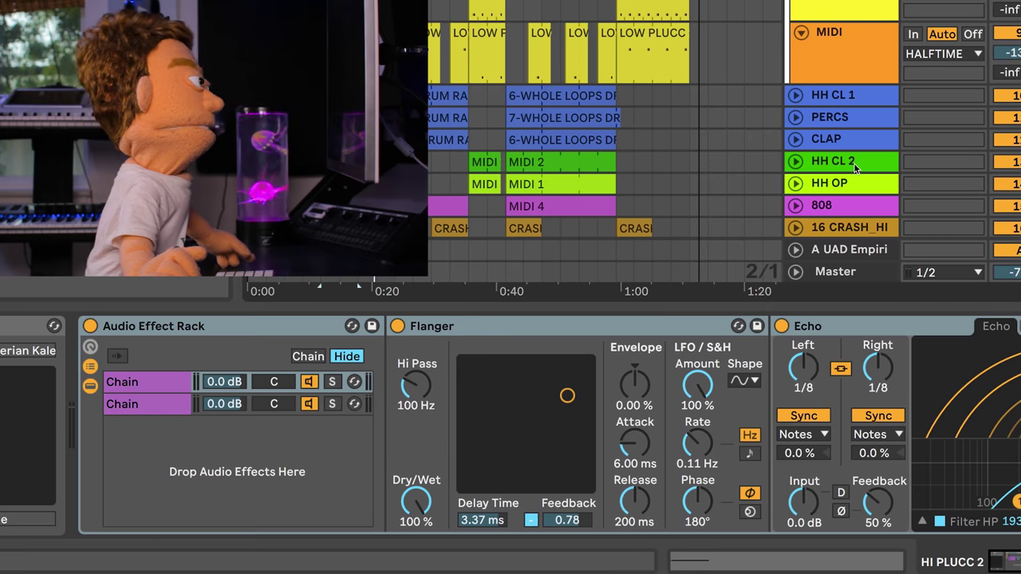
left_click(842, 162)
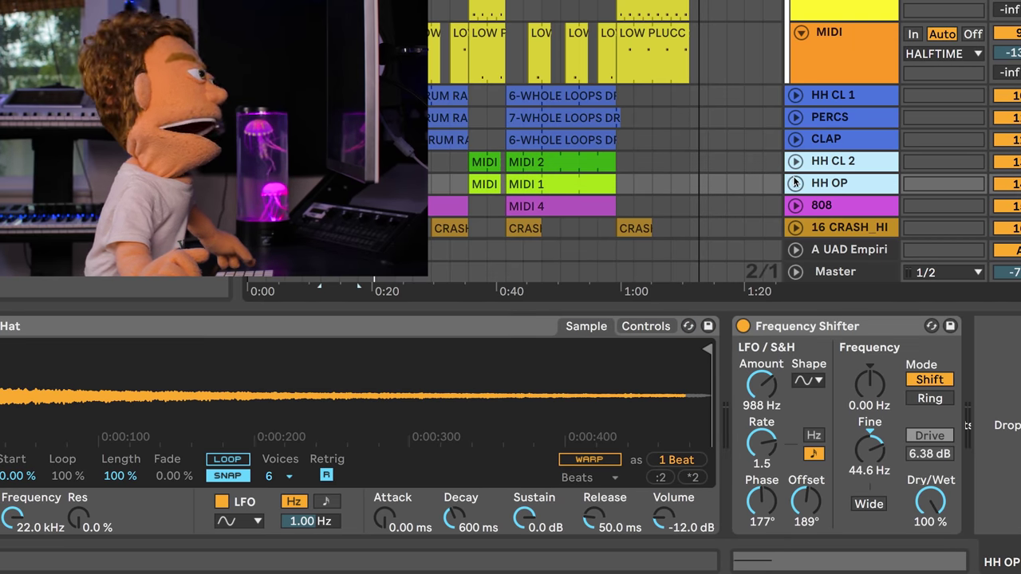
left_click(794, 182)
Loop the longer MIDI 2 clip on the HH CL 2 track and play it
left_click(530, 126)
key("ctrl+l")
key("space")
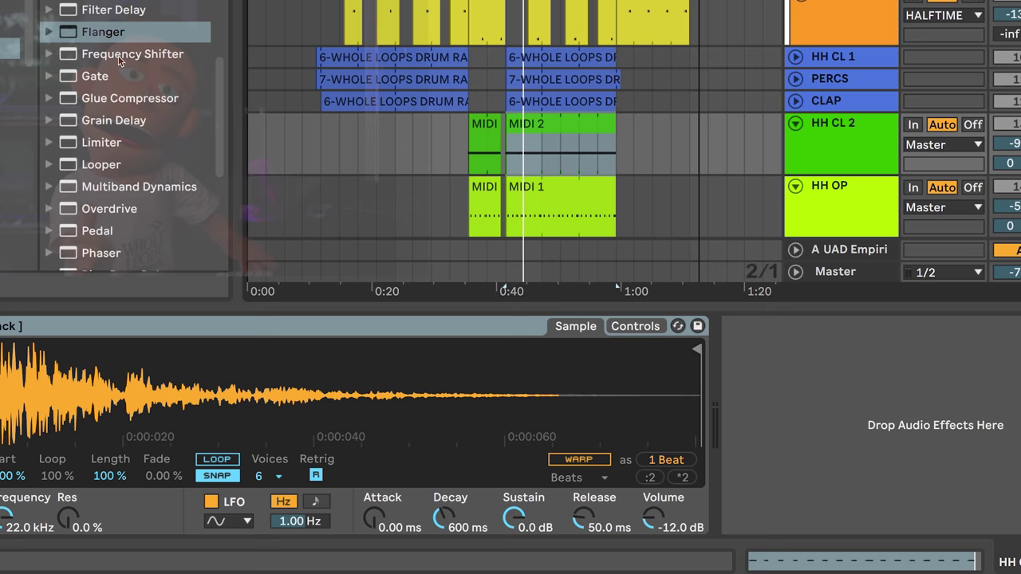
Add a Frequency Shifter after the instrument on the HH CL 2 track and set its LFO Amount to 941 Hz
left_click_drag(118, 62, 809, 426)
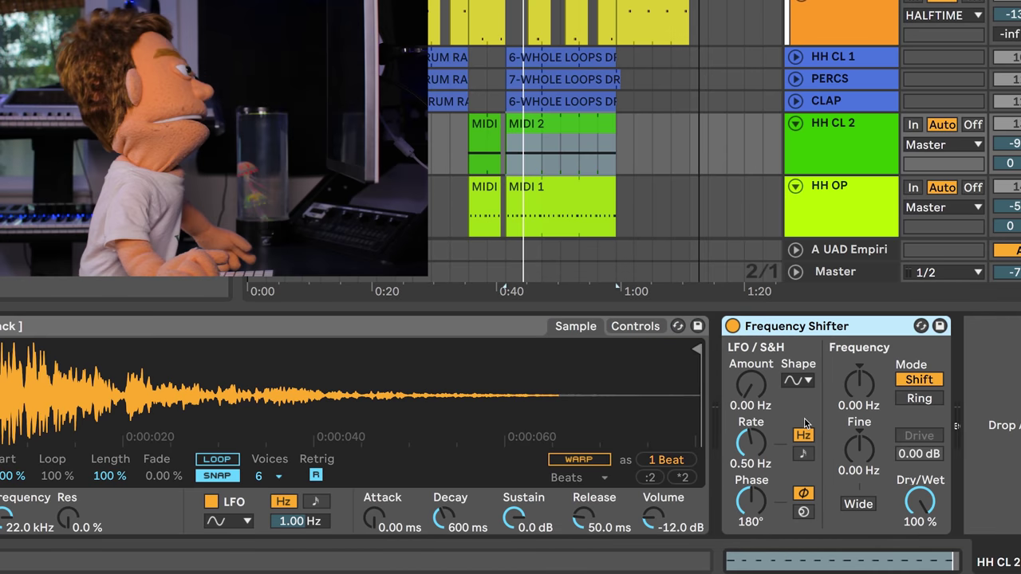
left_click_drag(750, 385, 750, 381)
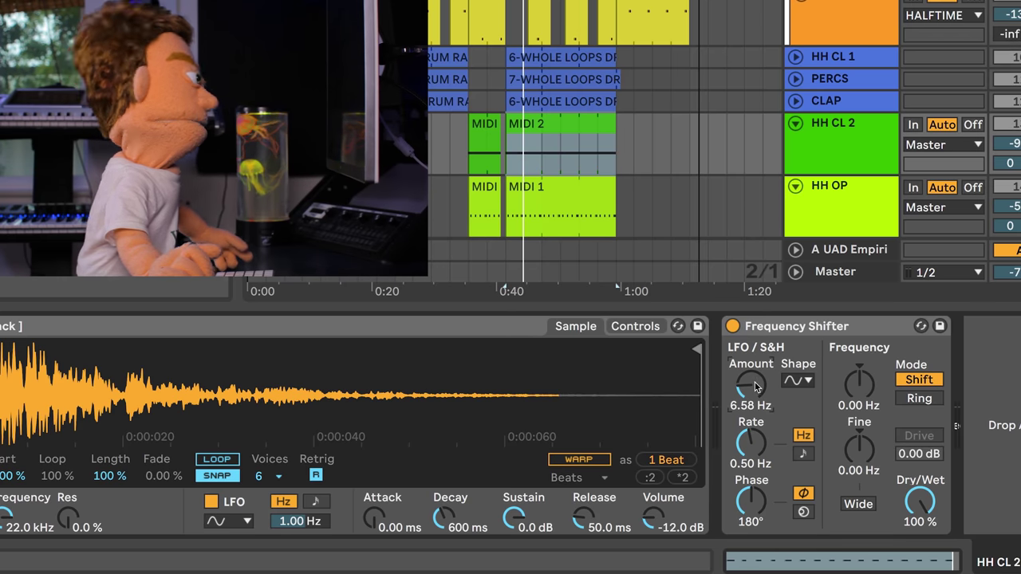
left_click_drag(755, 382, 755, 355)
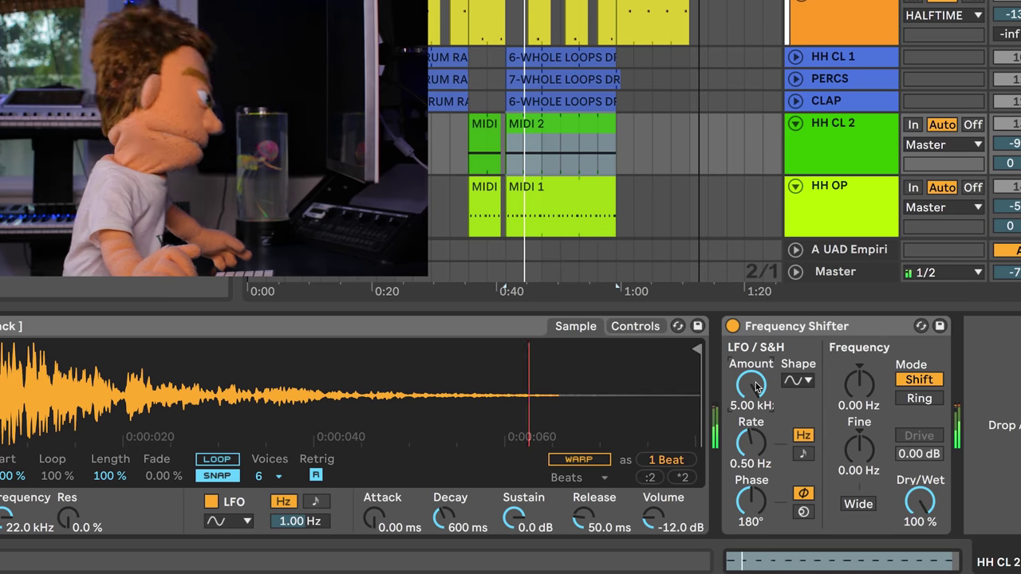
left_click_drag(755, 355, 755, 374)
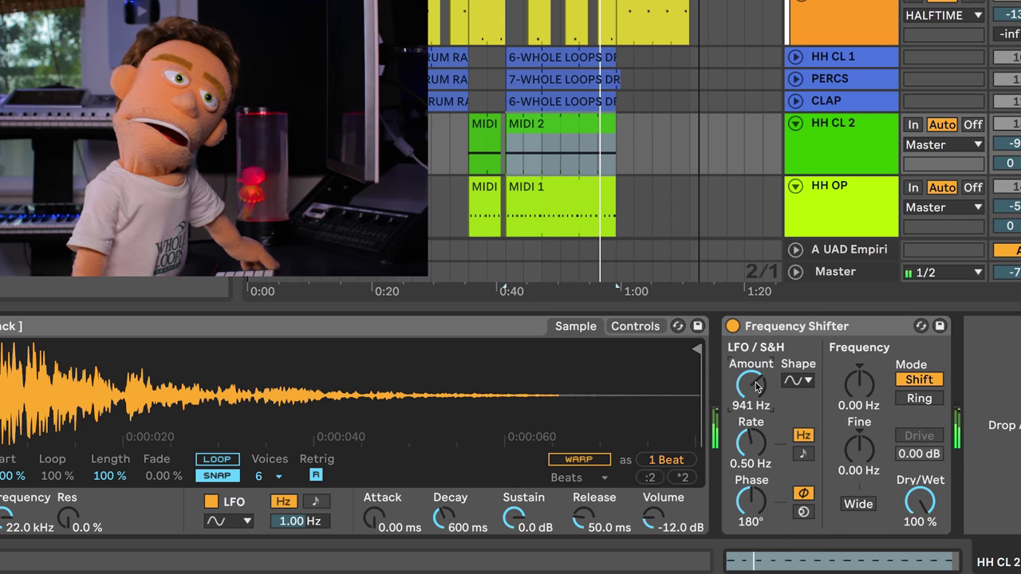
Sync the Frequency Shifter's LFO to the tempo with Rate 1.5, Phase 243° and Offset 254°
left_click(804, 453)
mouse_move(749, 442)
left_mouse_down()
mouse_move(750, 458)
mouse_move(746, 434)
left_mouse_up()
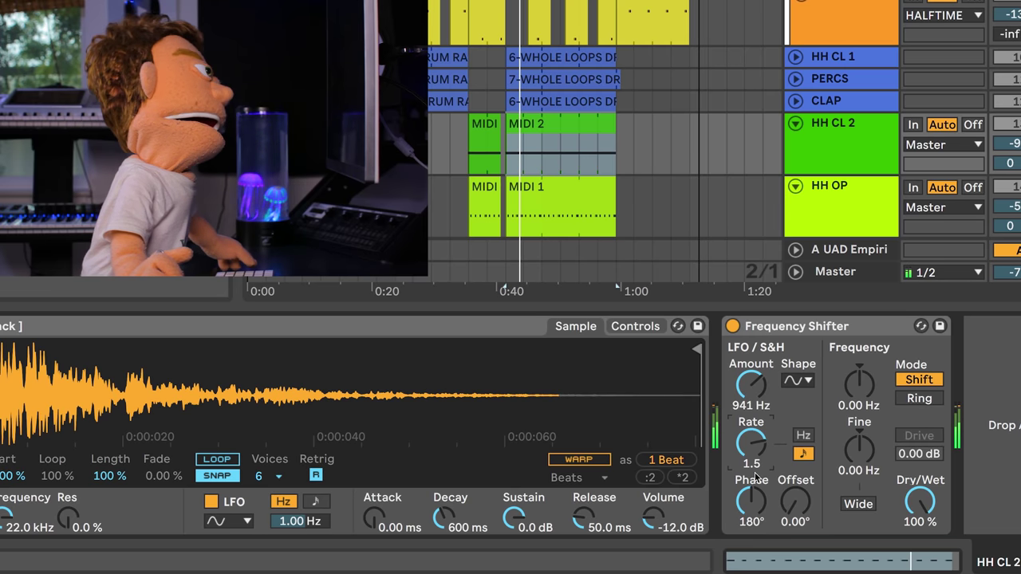
left_click_drag(809, 517, 809, 454)
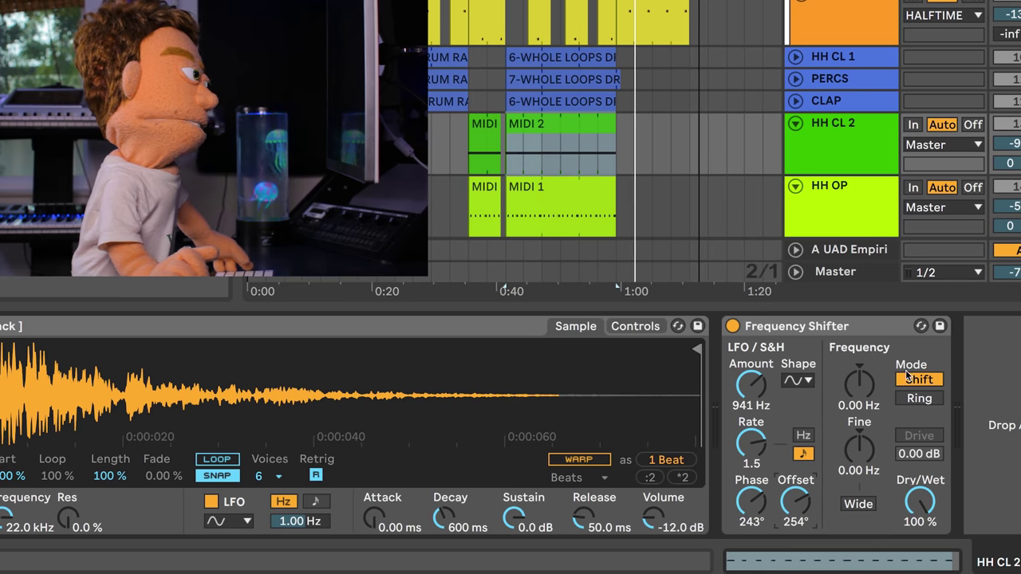
Try the Frequency Shifter's Ring mode at 2.29 kHz, then return to Shift mode with the Frequency at 1.40 kHz
left_click(919, 398)
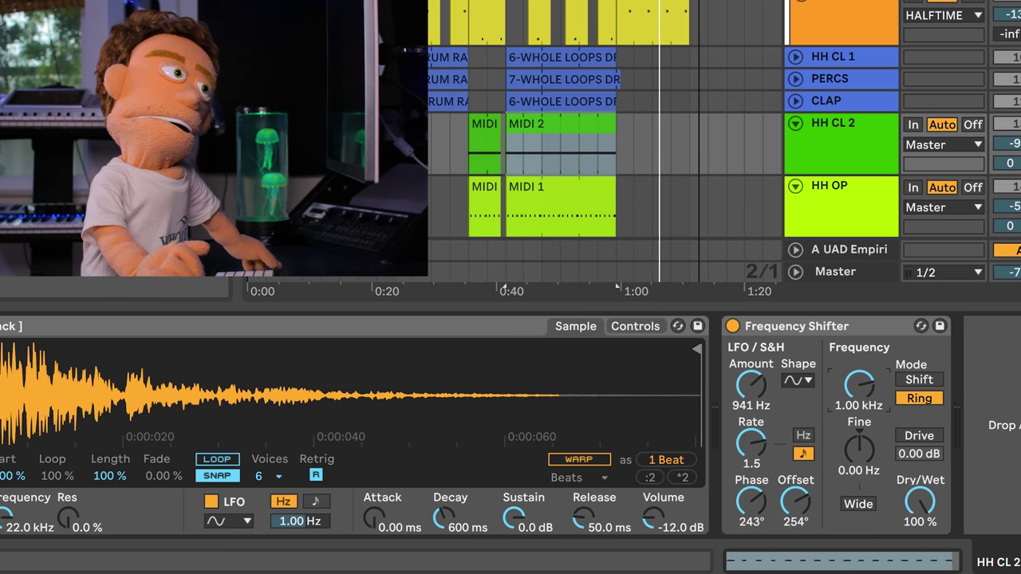
left_click_drag(858, 391, 859, 412)
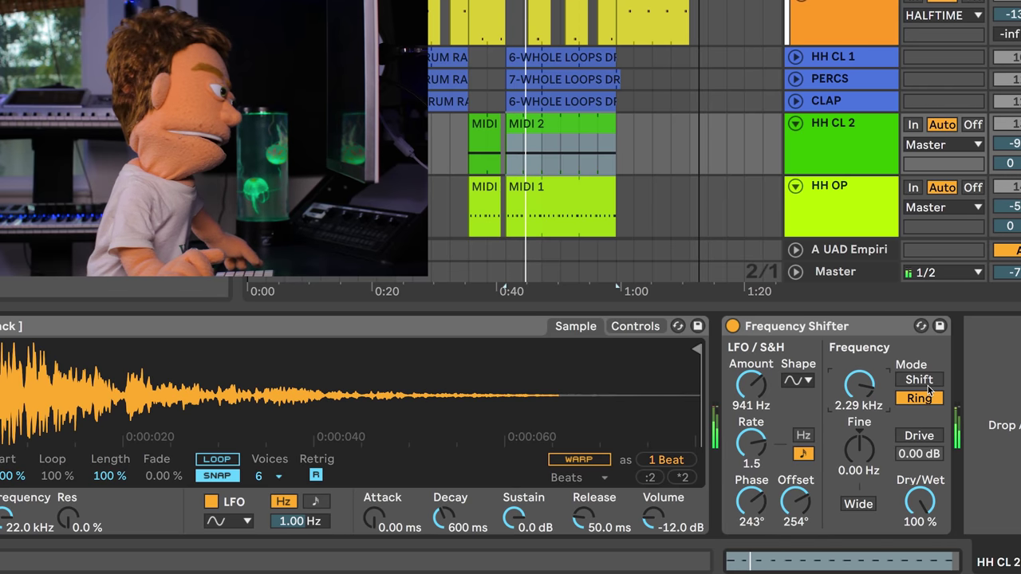
left_click(927, 383)
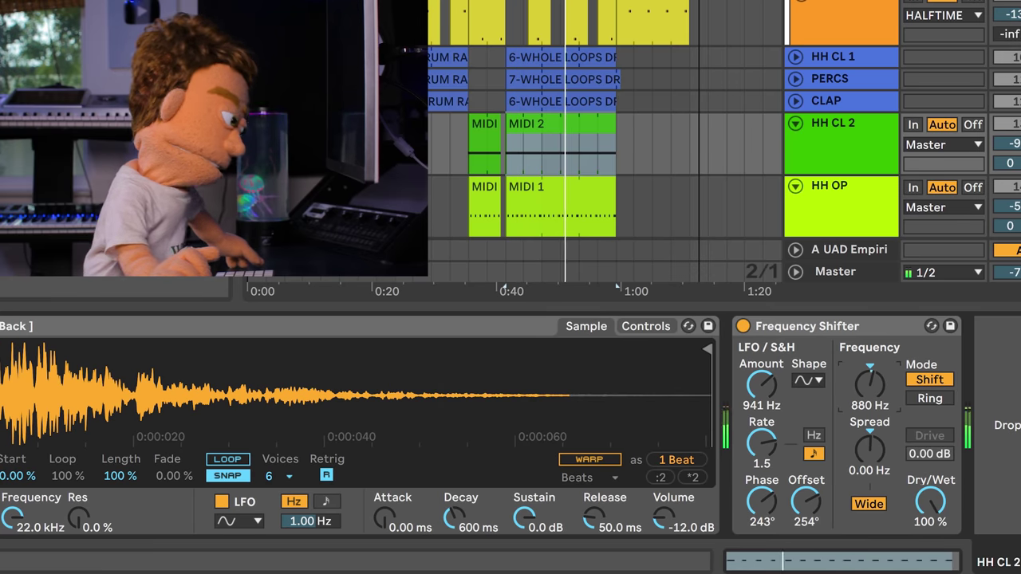
left_click_drag(870, 384, 870, 386)
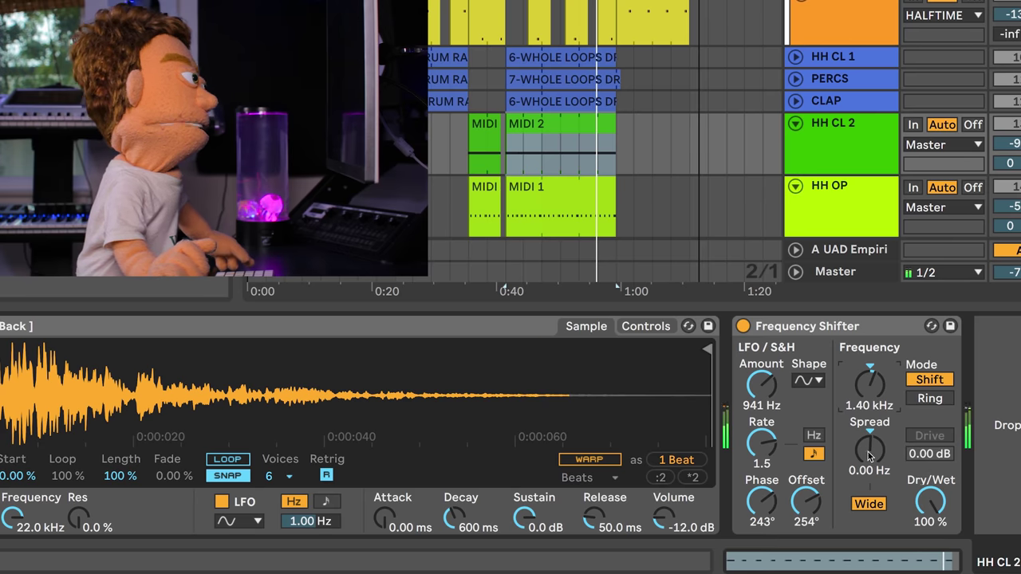
Raise the Frequency Shifter's Spread to 197 Hz and compare the sound with Wide on and off, leaving Wide off
left_click(870, 504)
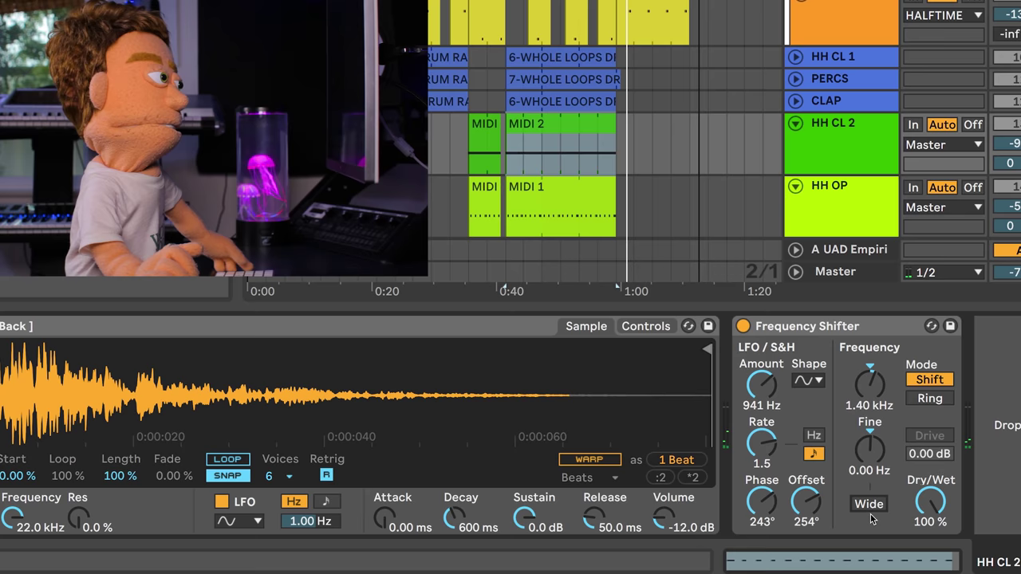
left_click(878, 504)
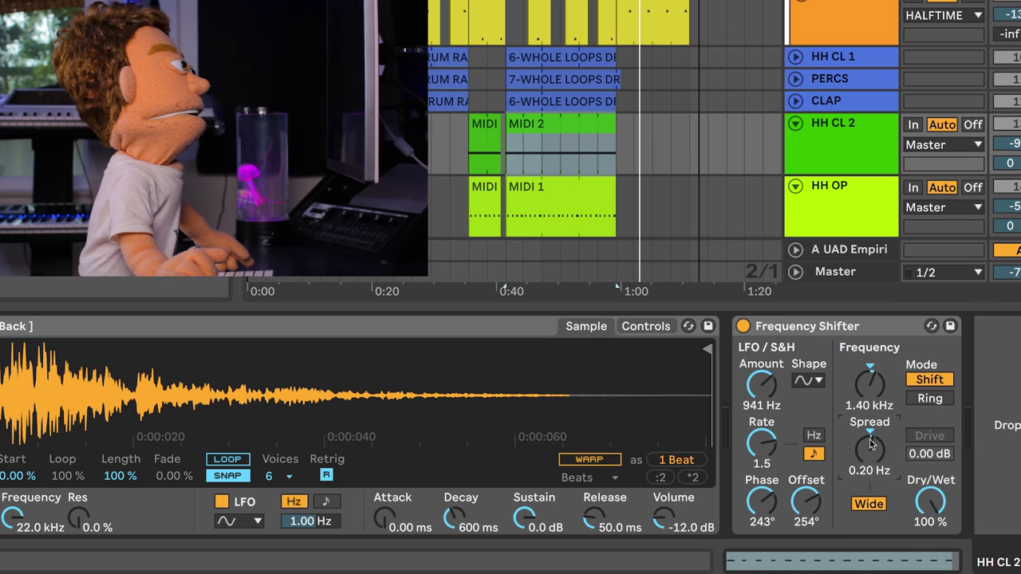
left_click(868, 506)
left_click(867, 505)
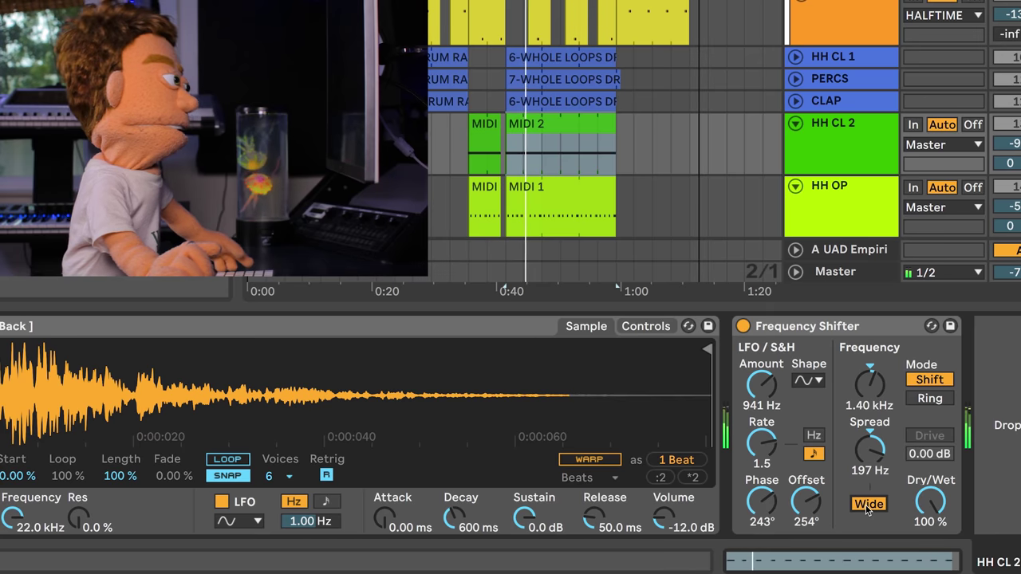
left_click(867, 506)
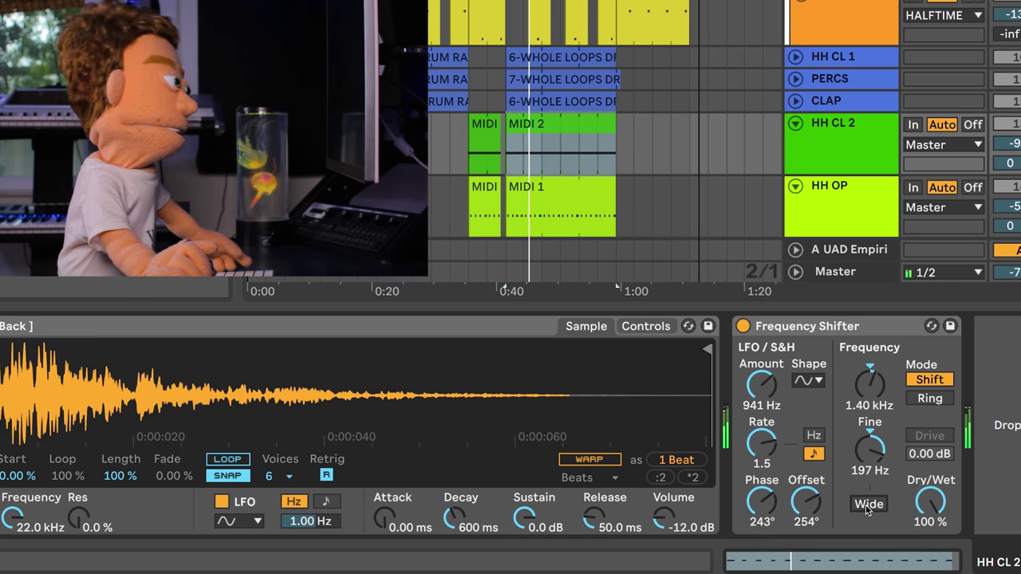
Show the HH CL 2 instrument's Controls and replace the HH OP track's Frequency Shifter with a copy of the HH CL 2 one
left_click(647, 326)
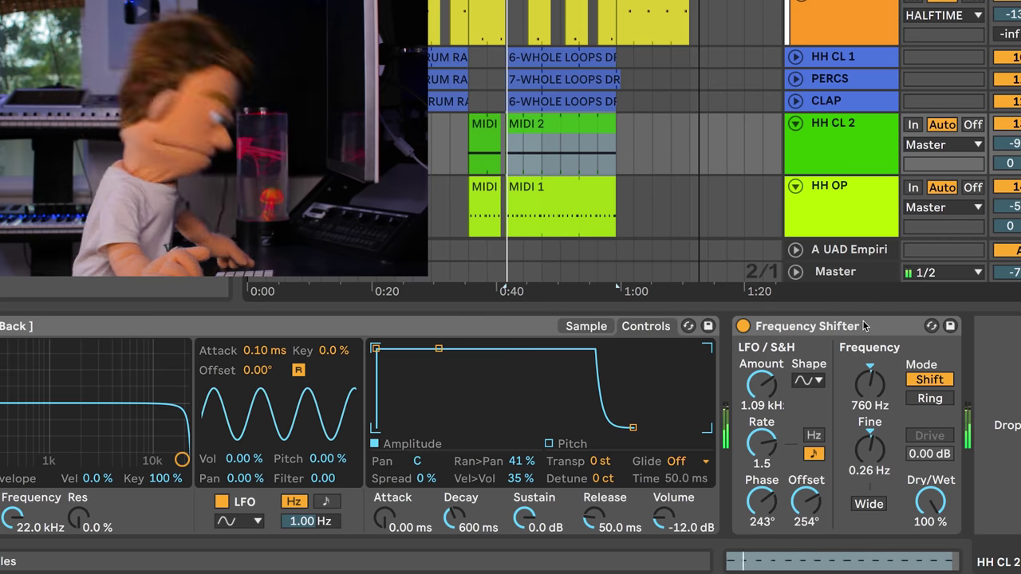
left_click(835, 326)
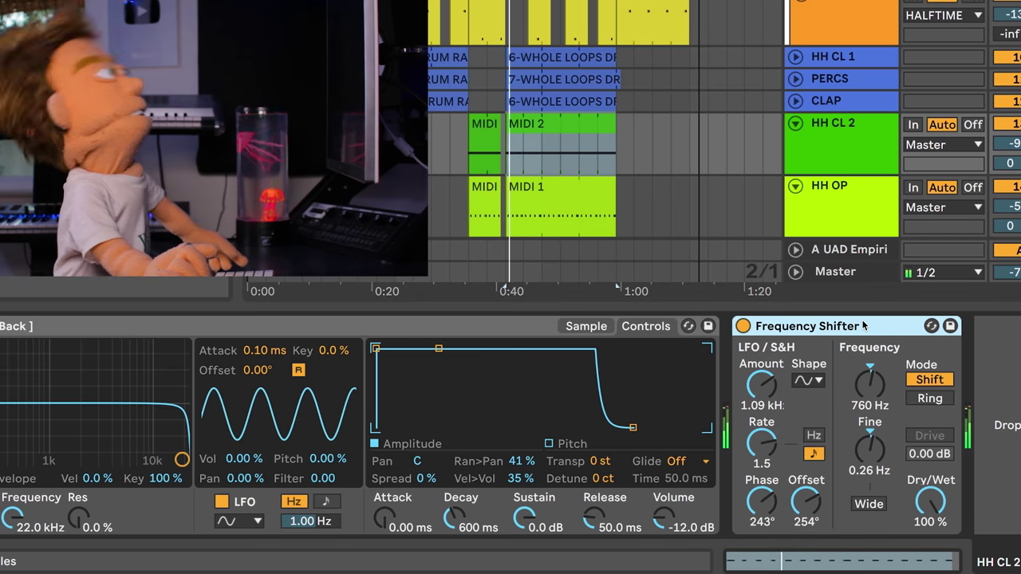
left_click(590, 204)
left_click(811, 327)
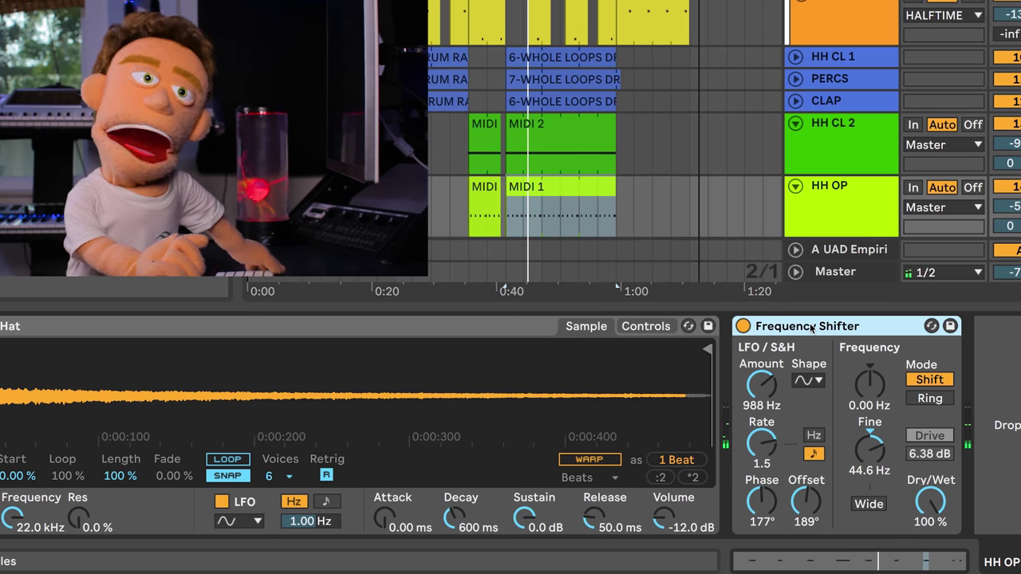
key("super+x")
right_click(805, 350)
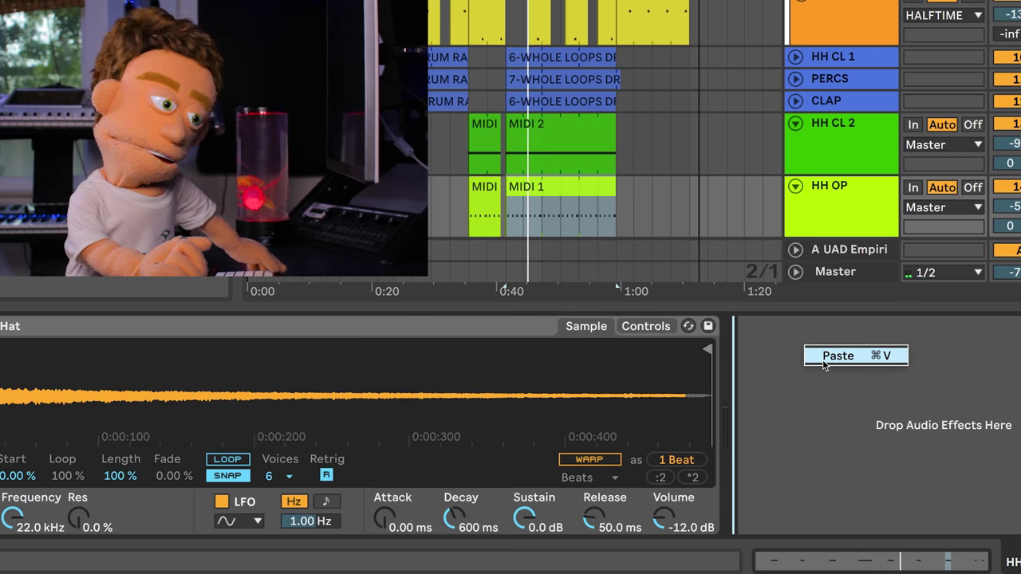
key("super+v")
Set the HH OP track's Frequency Shifter to an LFO Amount of 1.04 kHz and a Frequency of -760 Hz
left_click(565, 188)
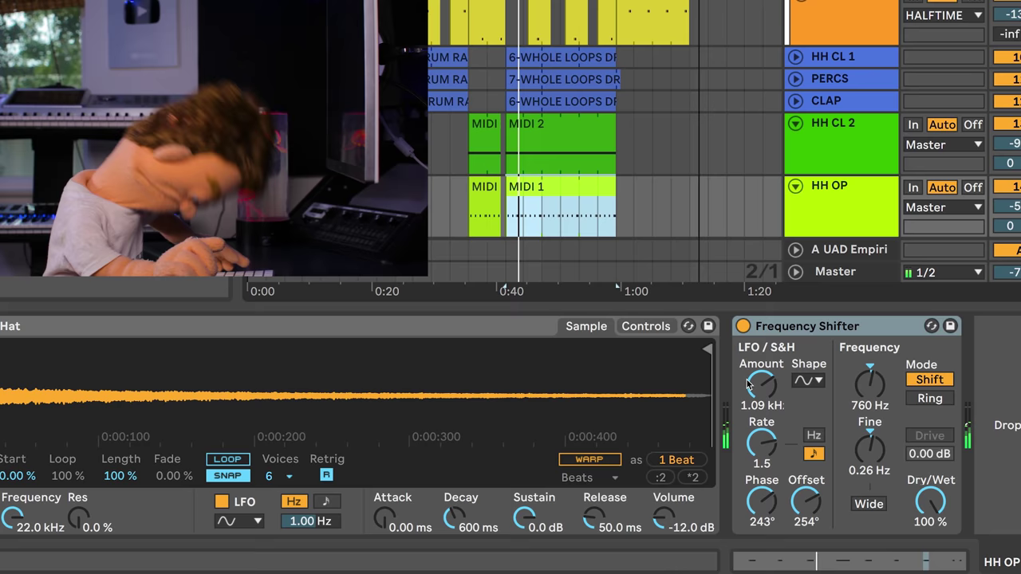
left_click_drag(748, 389, 746, 373)
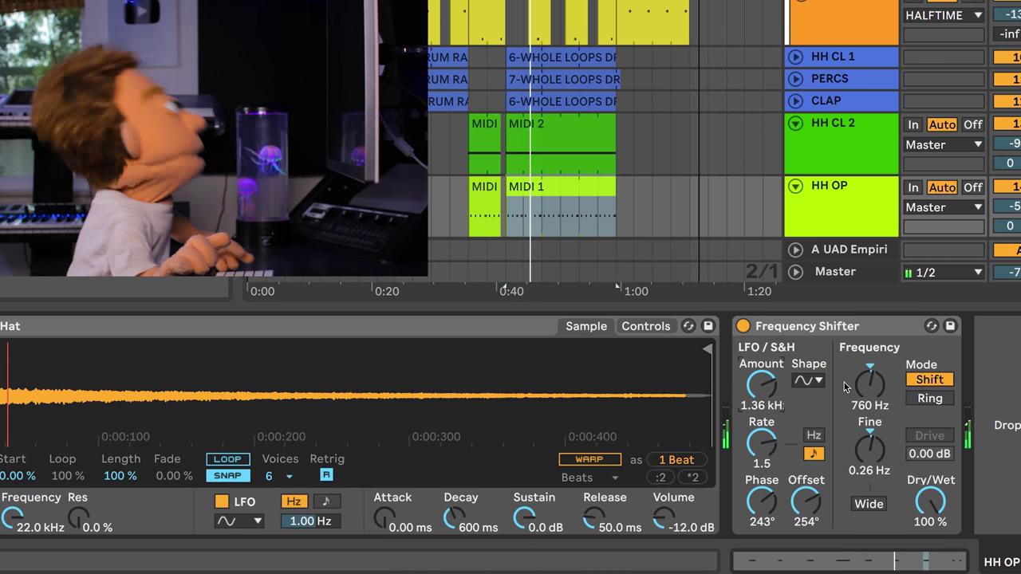
left_click_drag(858, 386, 870, 434)
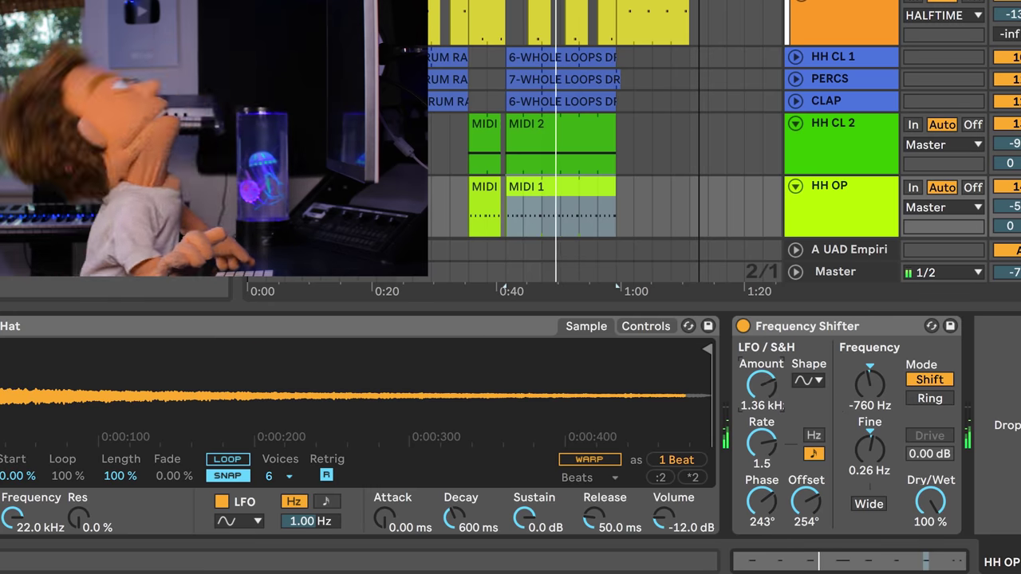
left_click_drag(762, 381, 762, 392)
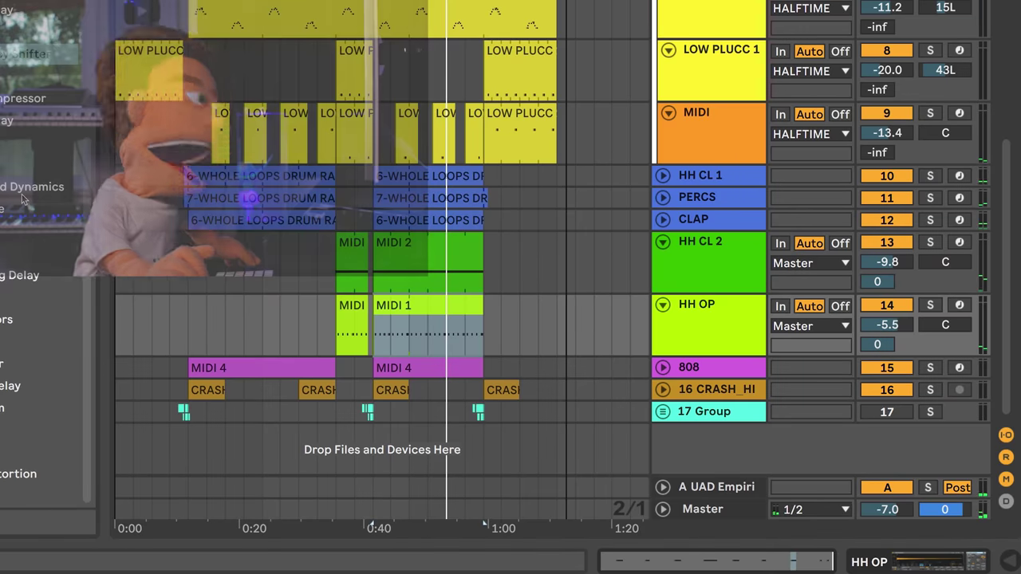
Add a Flanger after the Frequency Shifter on the HH OP track and lower its Dry/Wet to 54.8 %
left_click_drag(1, 31, 80, 63)
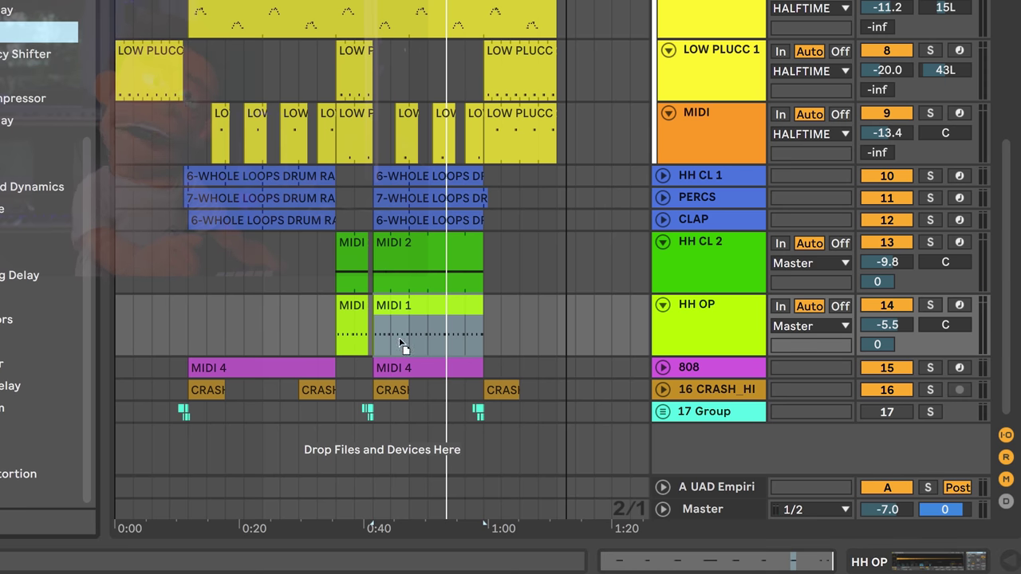
left_click_drag(418, 307, 418, 307)
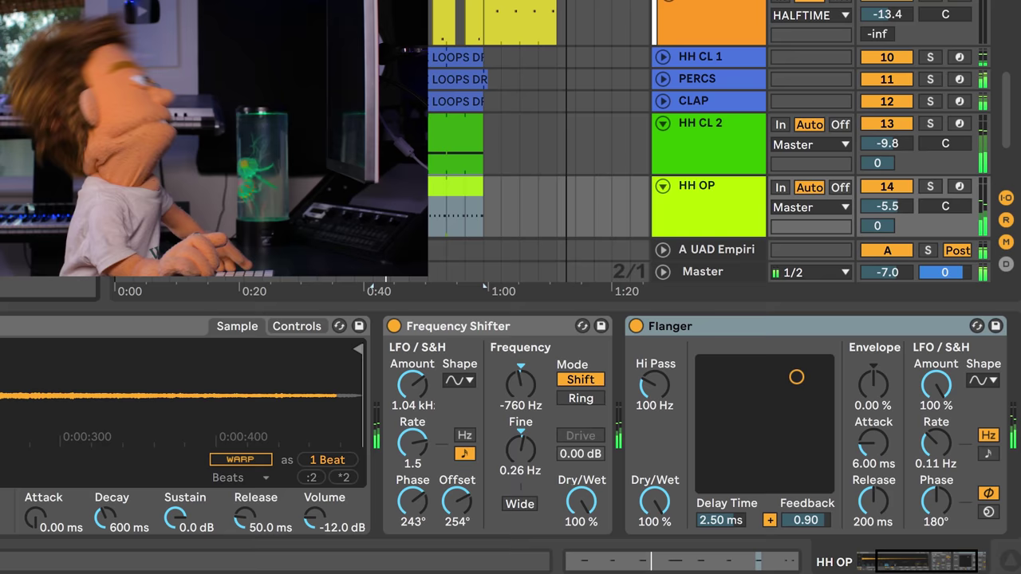
left_click_drag(654, 501, 654, 533)
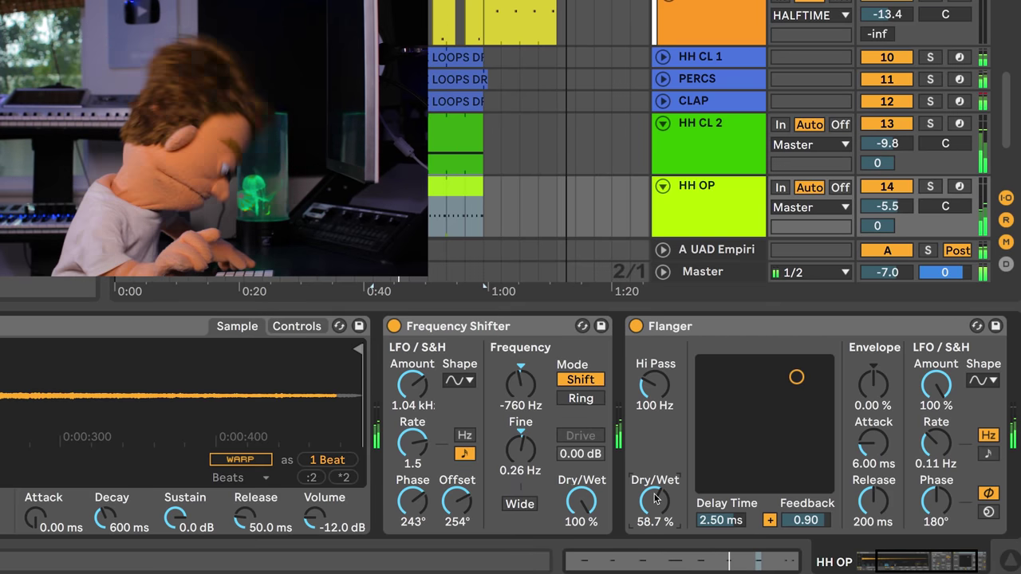
Compare the HH OP sound with the Frequency Shifter and Flanger both switched off and on again
left_click(1011, 562)
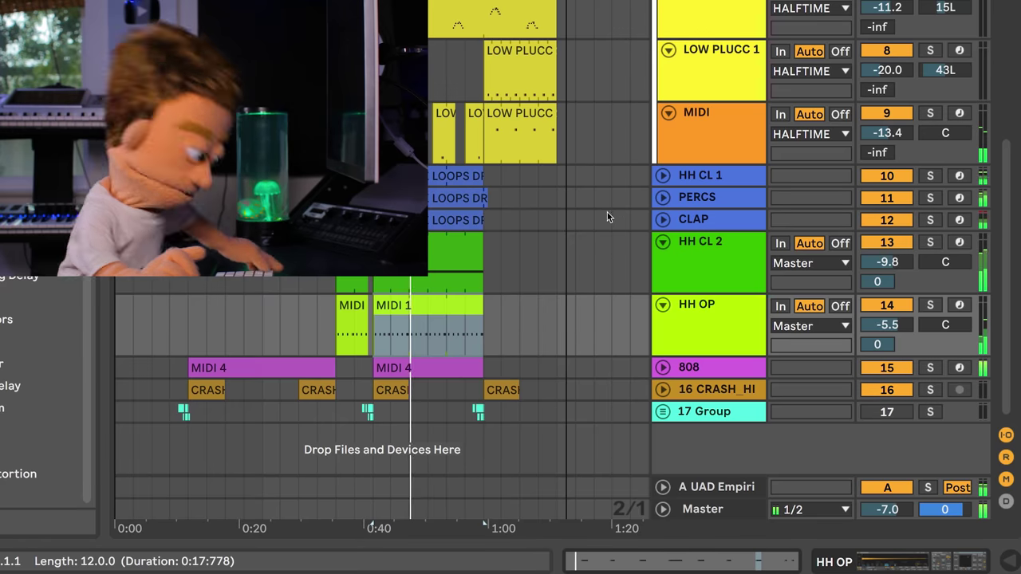
left_click(753, 331)
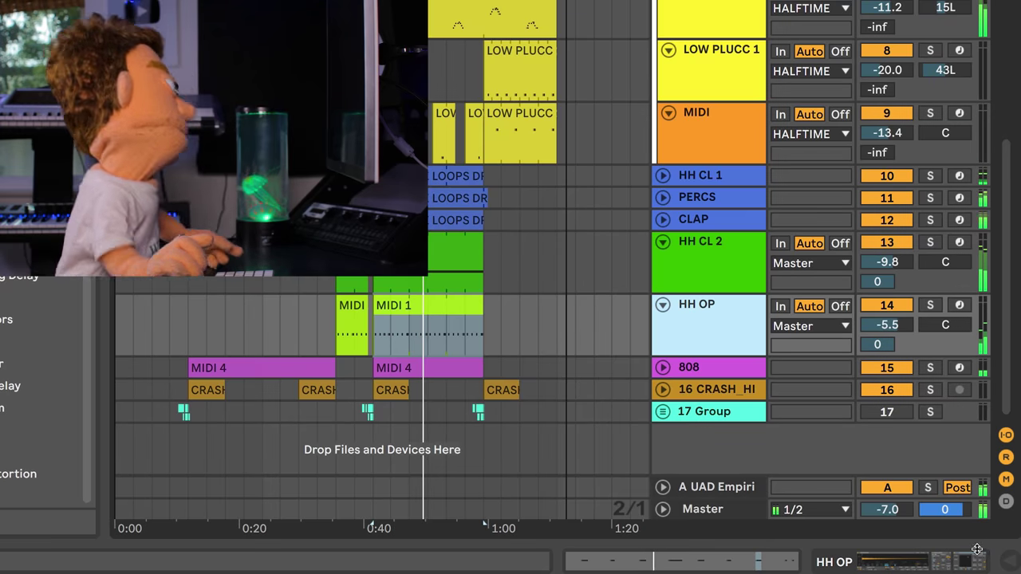
double_click(754, 334)
left_click(547, 326)
left_click(718, 327, "shift")
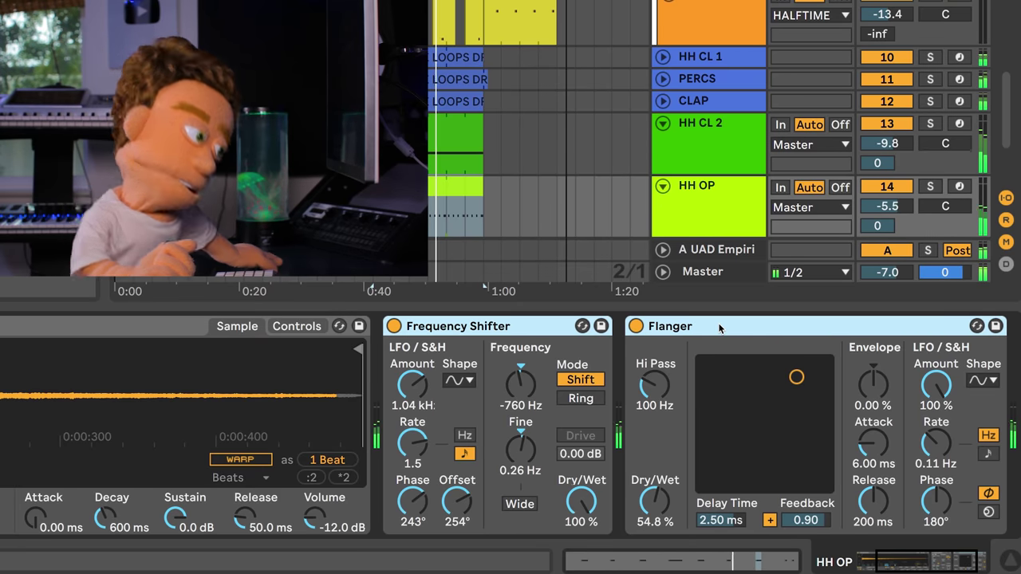
key("0")
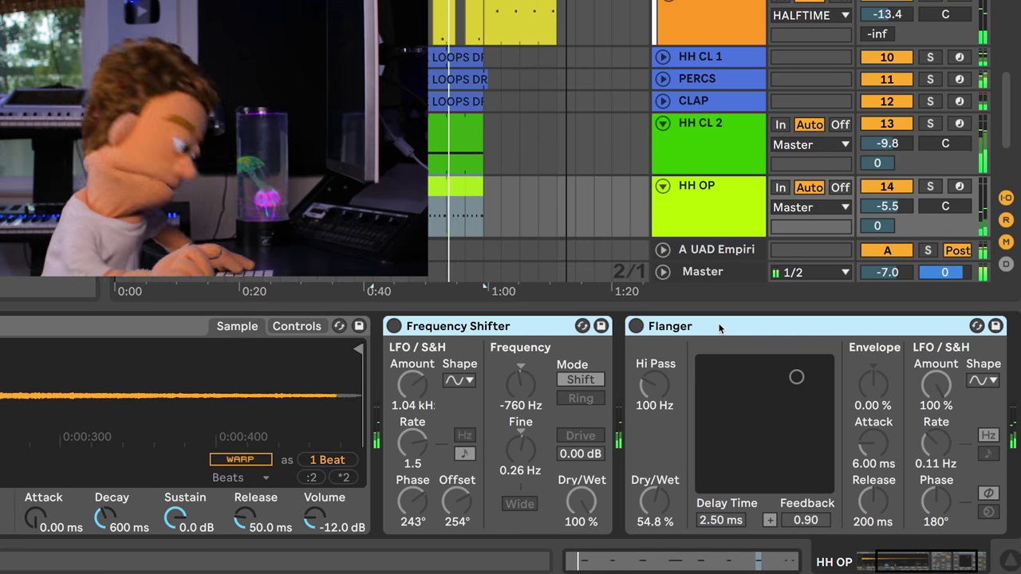
key("0")
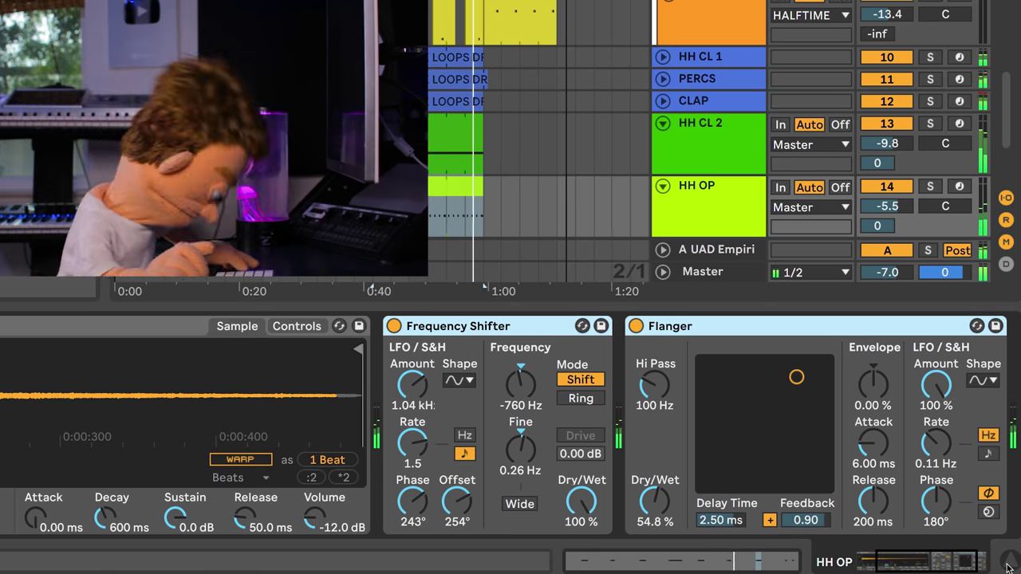
Open the crash track's device chain and add a Flanger after VolumeShaper4
key("super+alt+l")
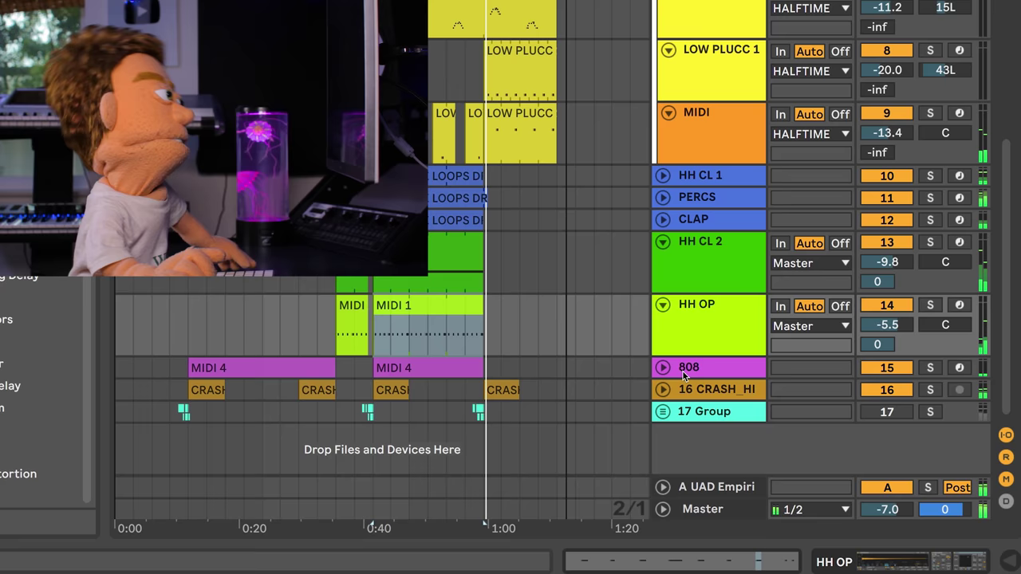
left_click(693, 389)
left_click(956, 563)
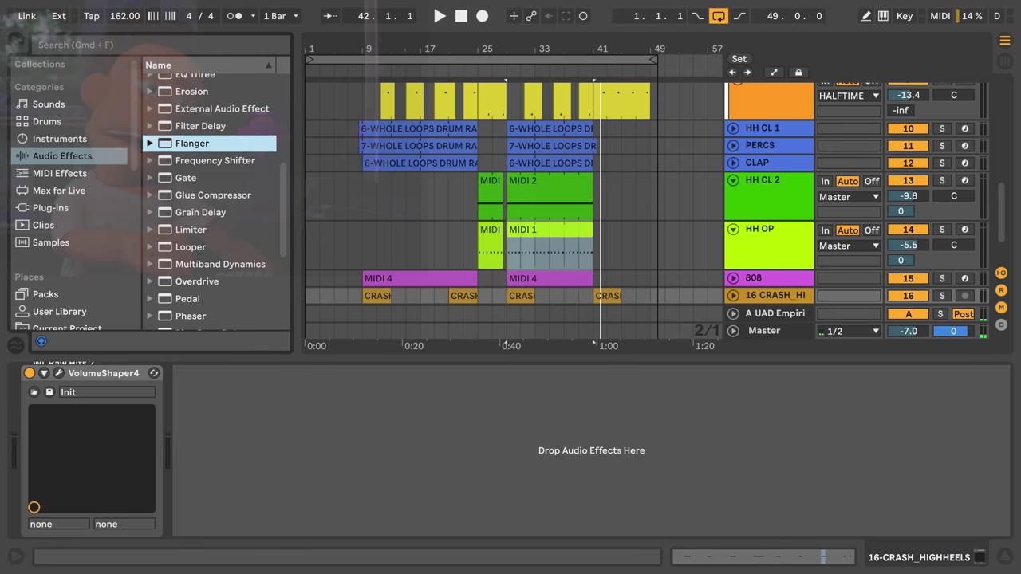
left_click_drag(192, 143, 301, 496)
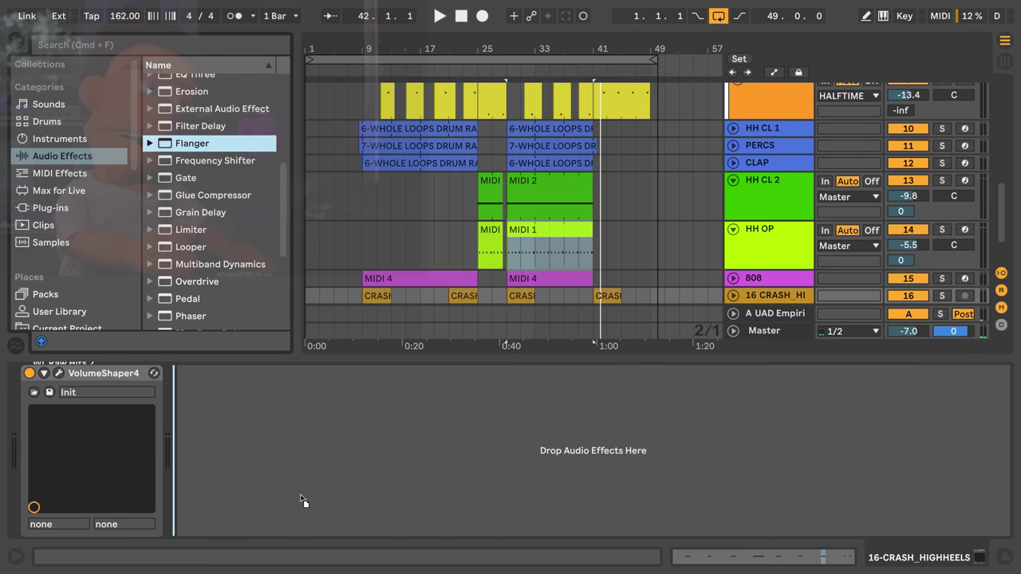
Play the last crash clip in a loop and sync the Flanger's LFO Rate to the tempo at 1/2
scroll(644, 136, "down", 3)
left_click(608, 237)
key("space")
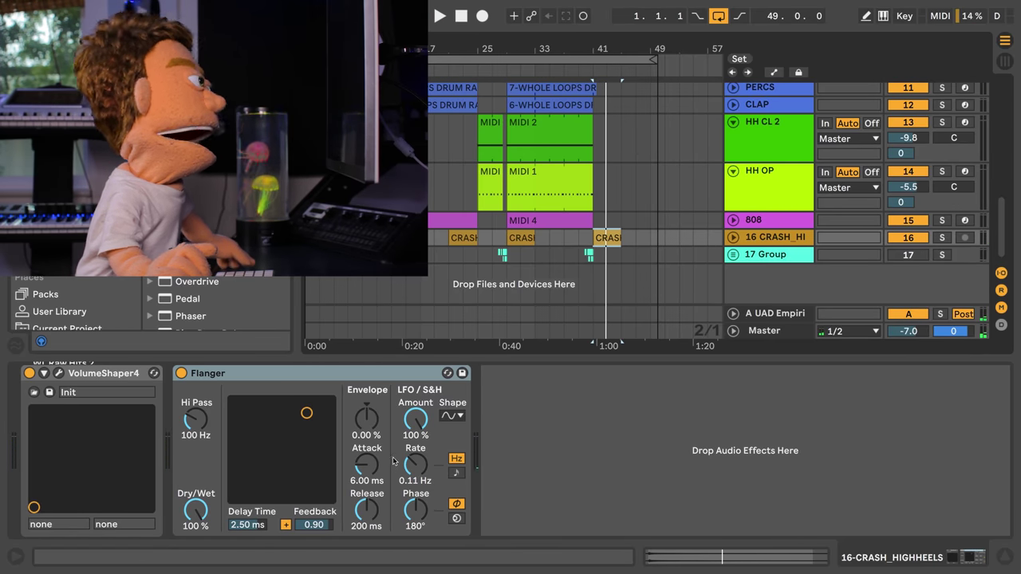
left_click(457, 473)
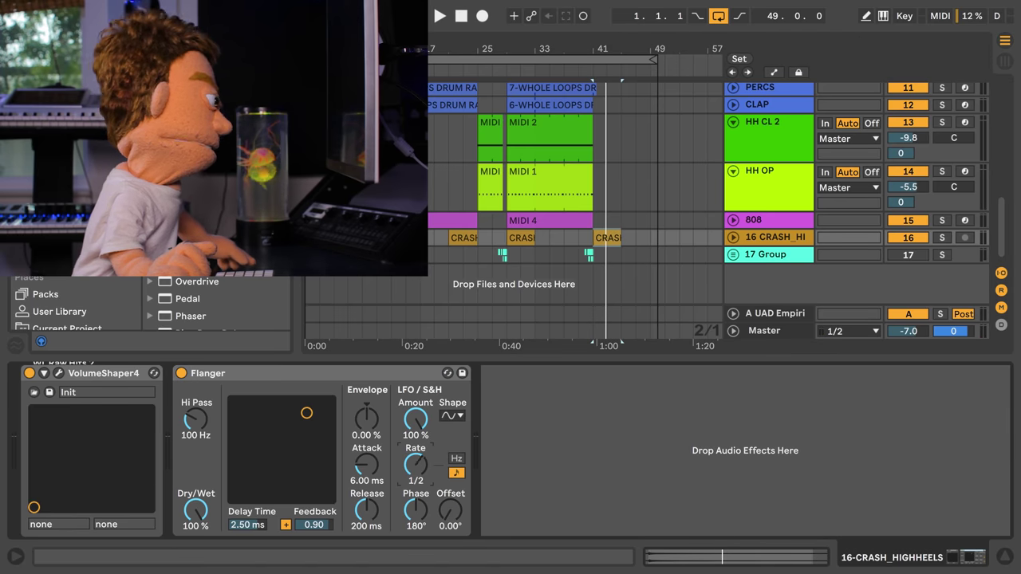
Set the crash Flanger's synced LFO Rate to 6, raise its Feedback to 0.94, and play the crash
left_click_drag(415, 465, 415, 477)
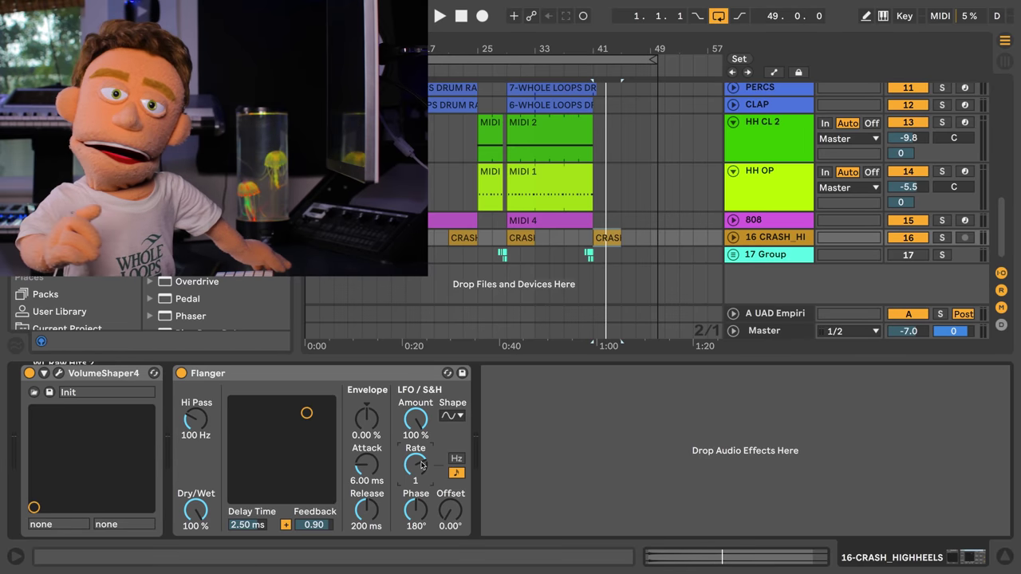
left_click_drag(415, 466, 415, 463)
key("space")
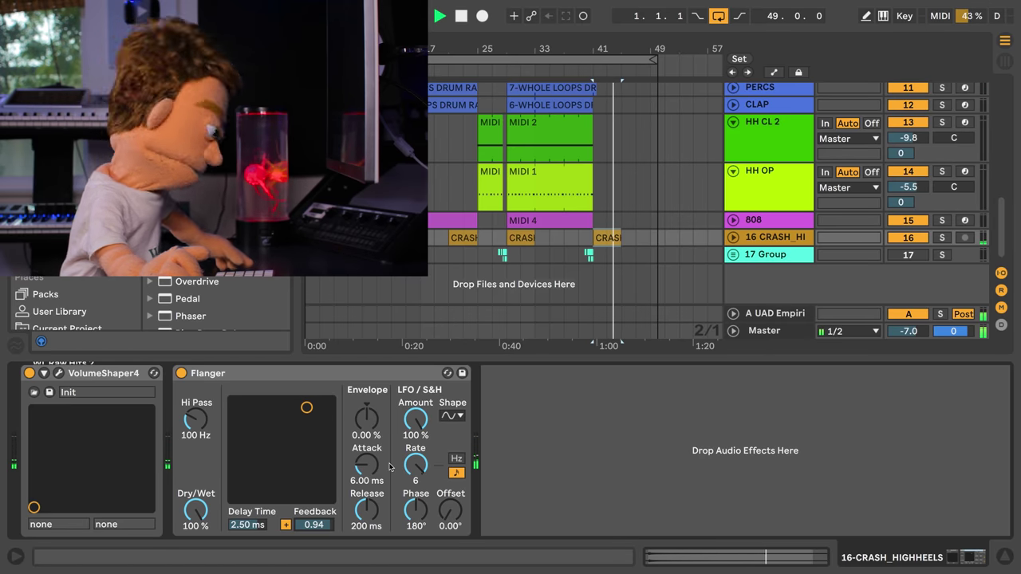
Compare the crash with the Flanger off and on, and move the Flanger ahead of VolumeShaper4
left_click(181, 373)
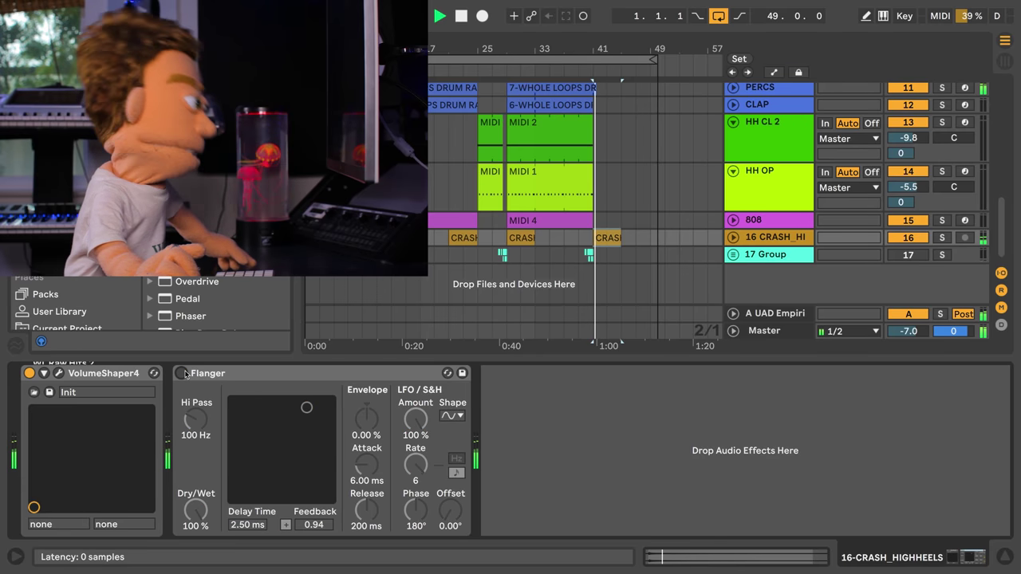
left_click(182, 373)
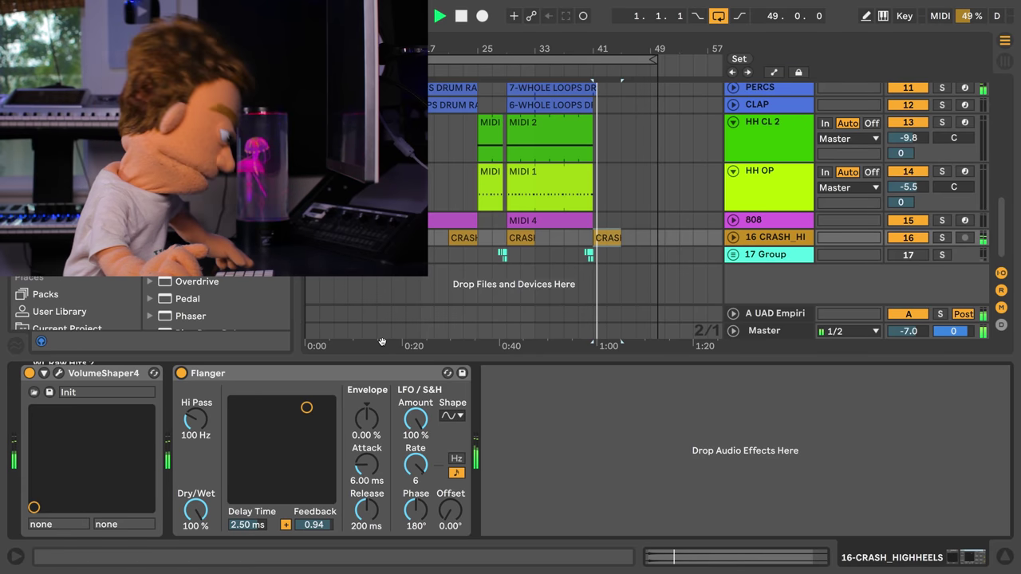
left_click_drag(344, 376, 40, 388)
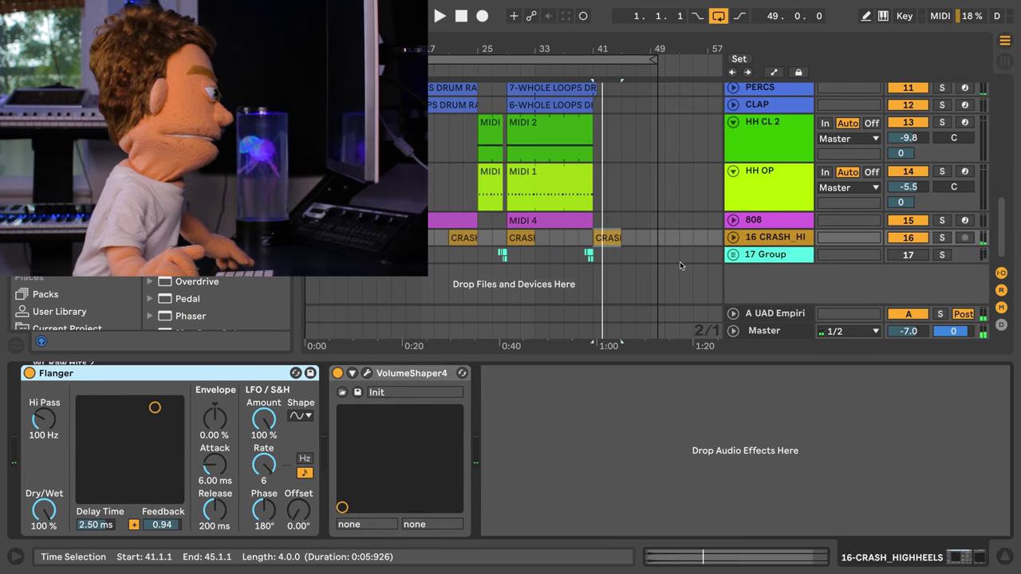
Unfold the 17 Group track, add a Flanger to it, and lower its Dry/Wet to 71.4 % while playing from bar 7
left_click(736, 255)
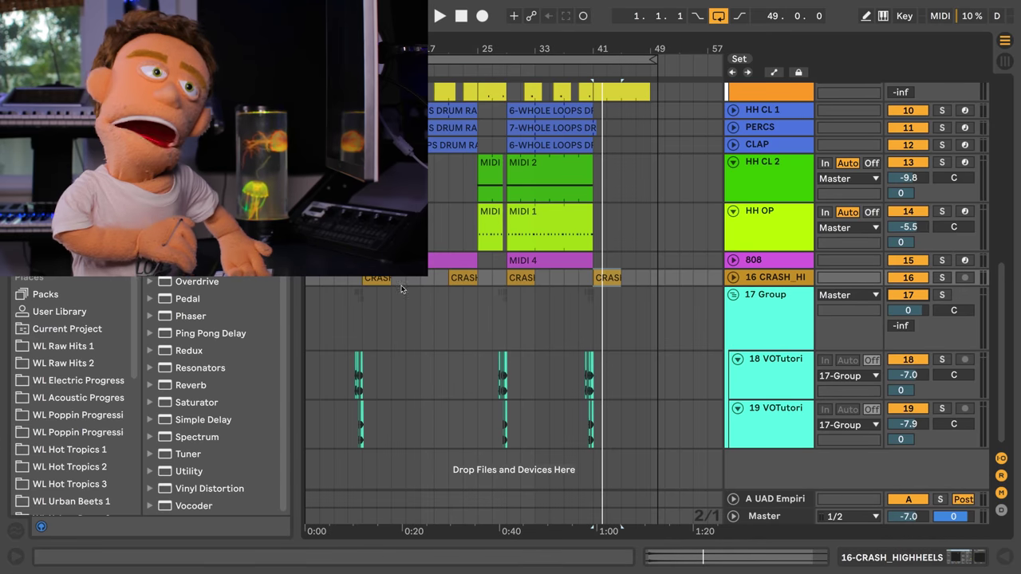
left_click(350, 319)
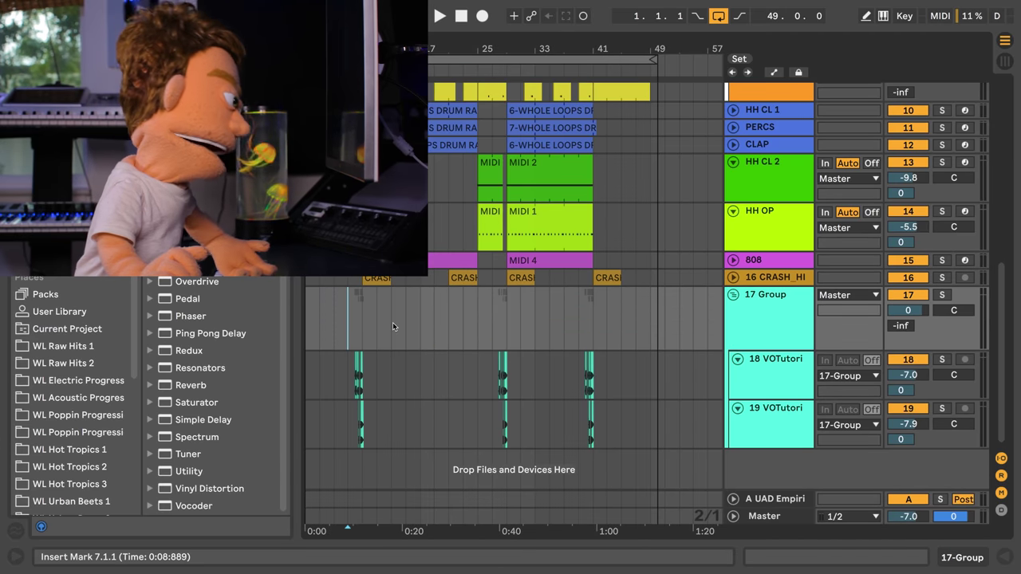
key("space")
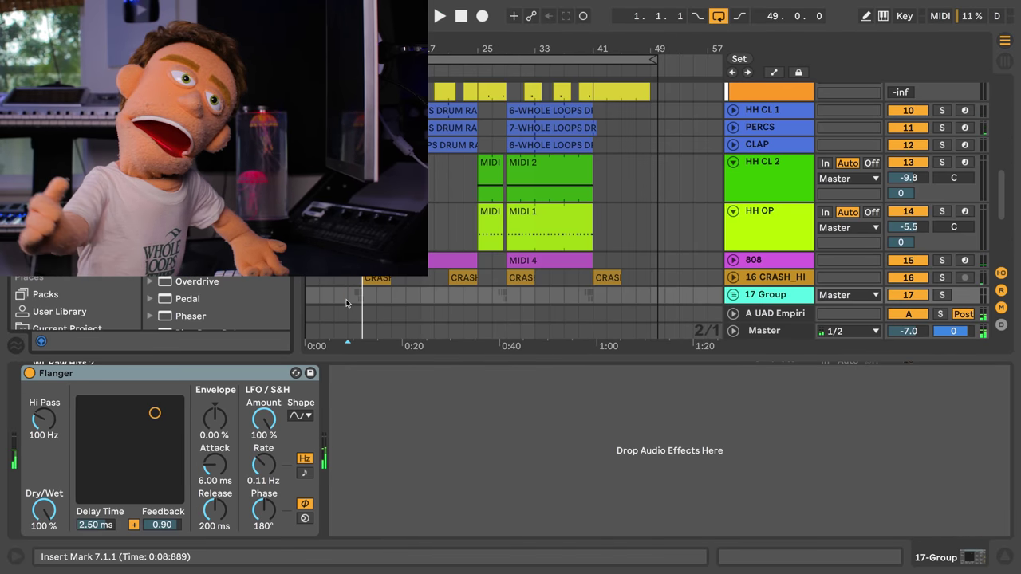
scroll(395, 309, "down", 5)
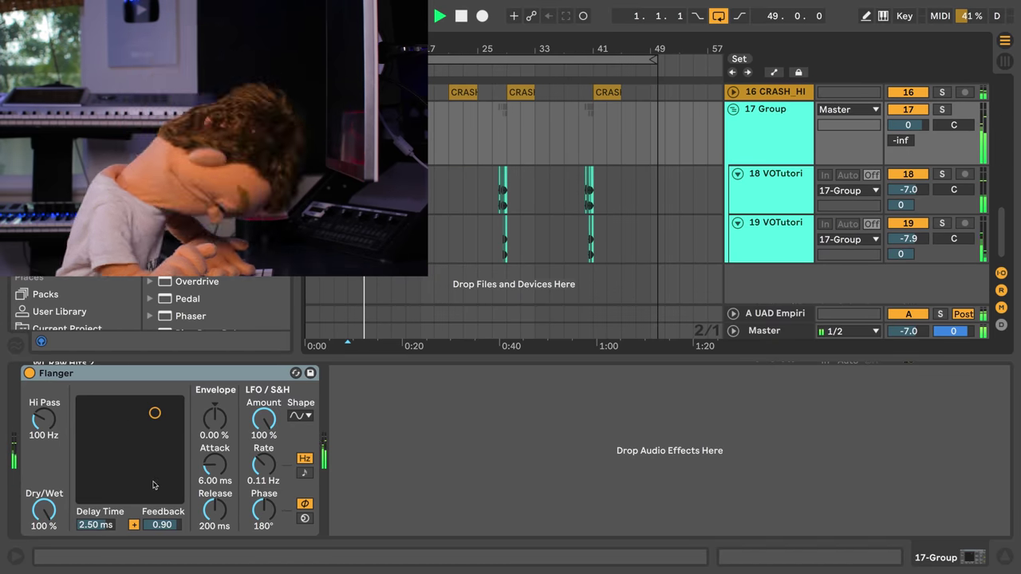
left_click_drag(33, 510, 34, 520)
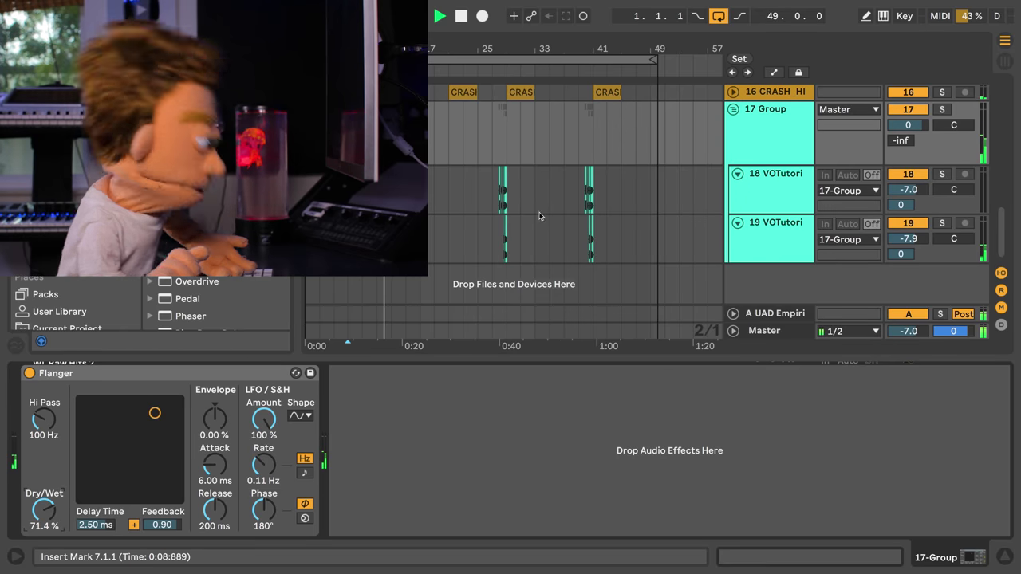
Hide the device view and unfold the HH CL 1, PERCS and CLAP tracks in the arrangement
left_click(1004, 558)
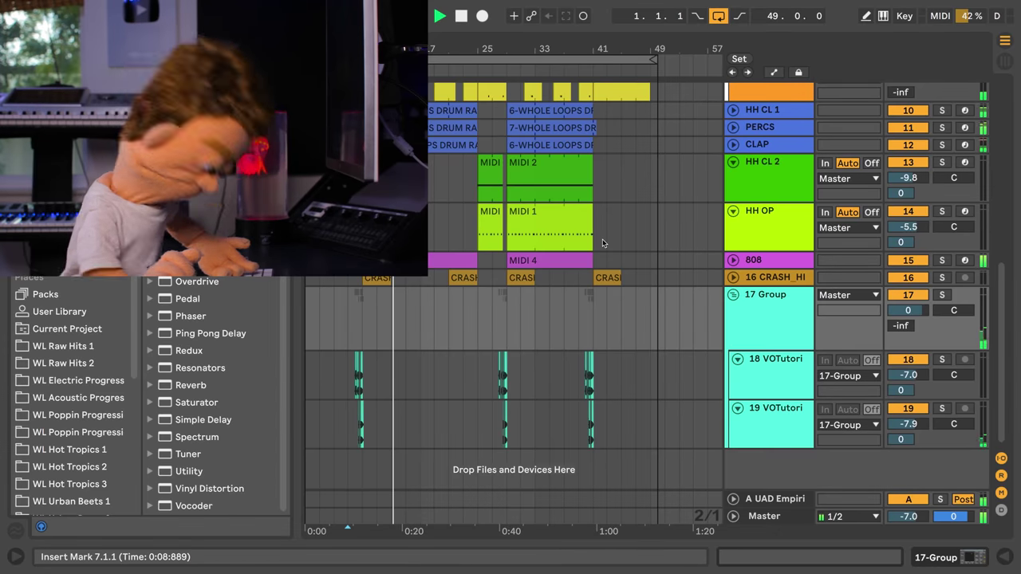
scroll(604, 243, "up", 6)
scroll(603, 243, "down", 6)
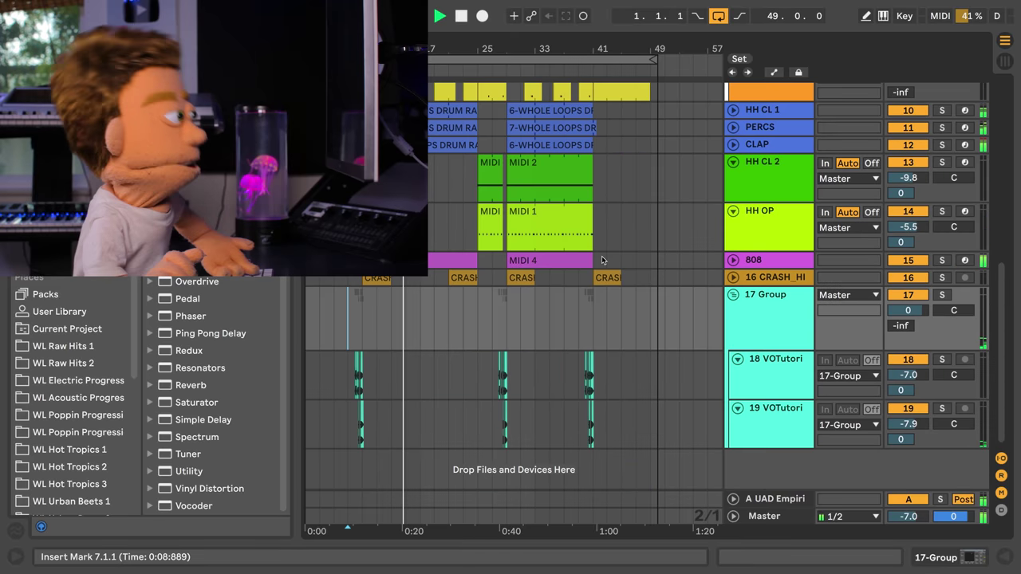
scroll(586, 214, "up", 2)
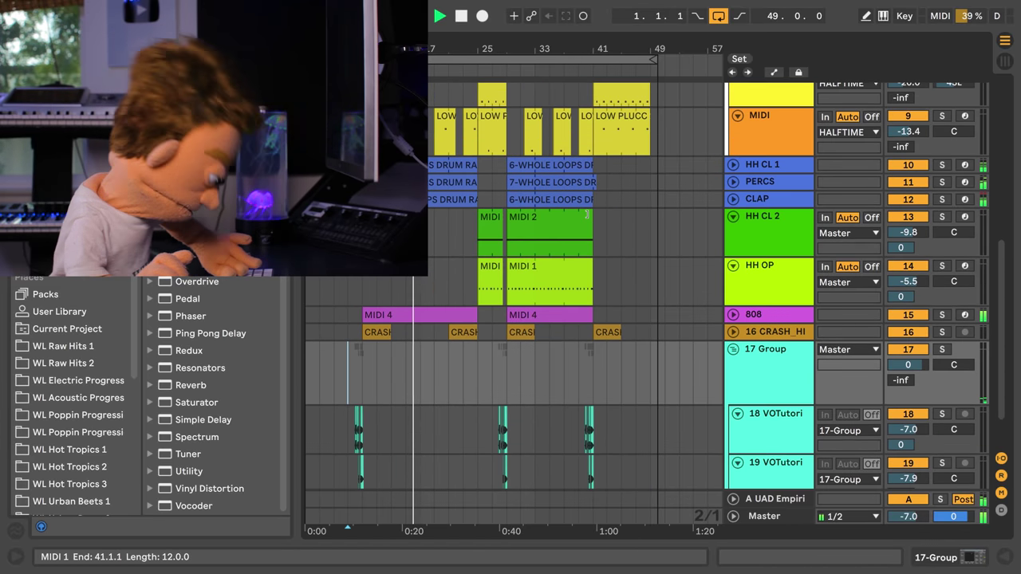
left_click(769, 187)
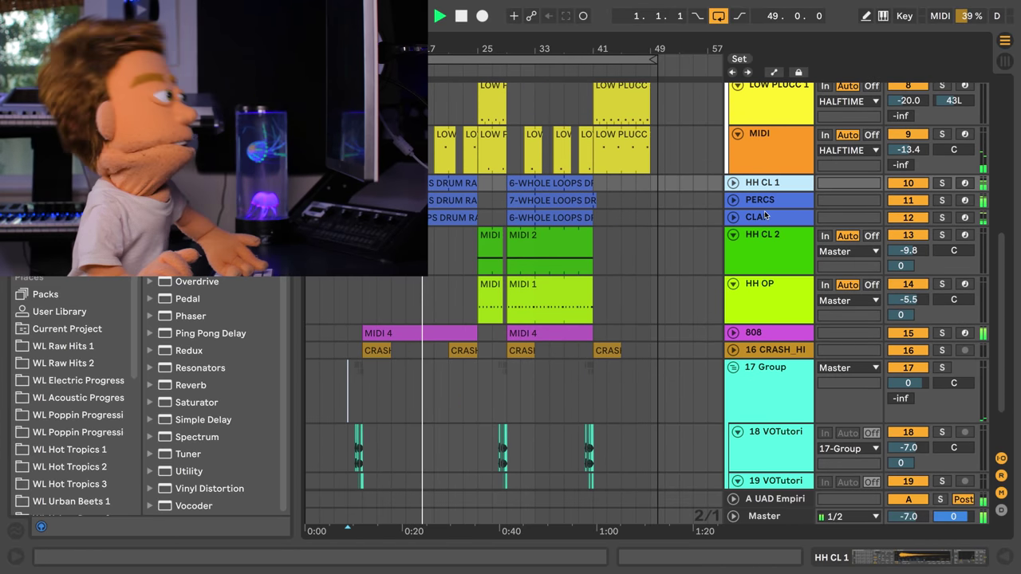
left_click(762, 217, "shift")
left_click(729, 217)
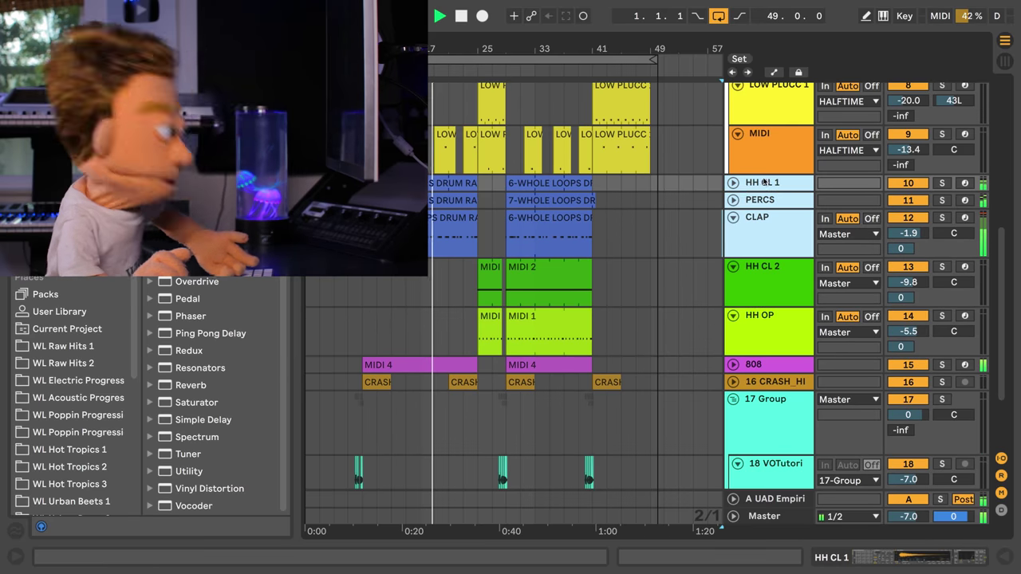
left_click(761, 188, "shift")
key("Right")
Stop playback and add a Flanger at the end of the CLAP track's device chain
left_click(767, 291)
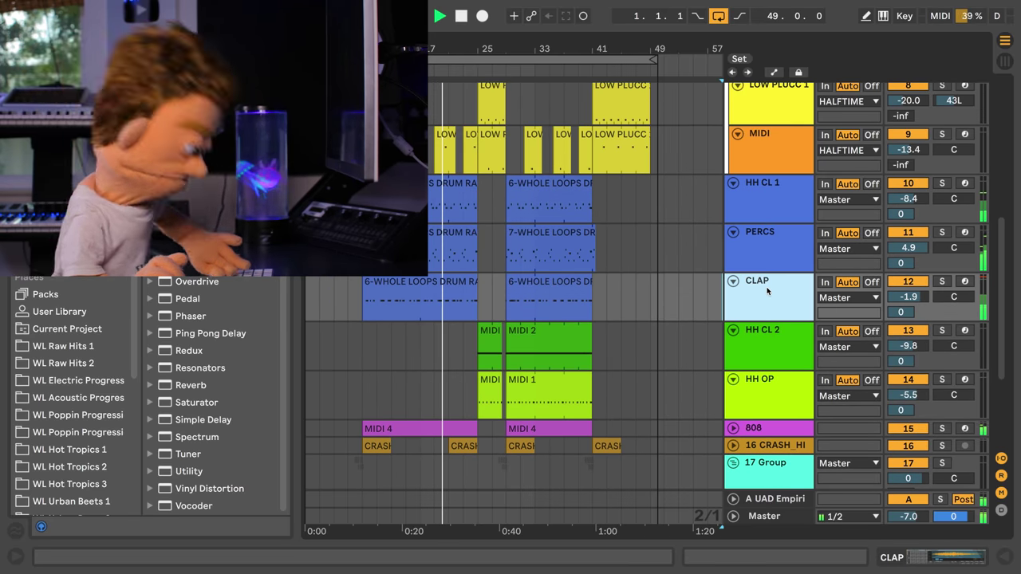
key("space")
left_click(938, 563)
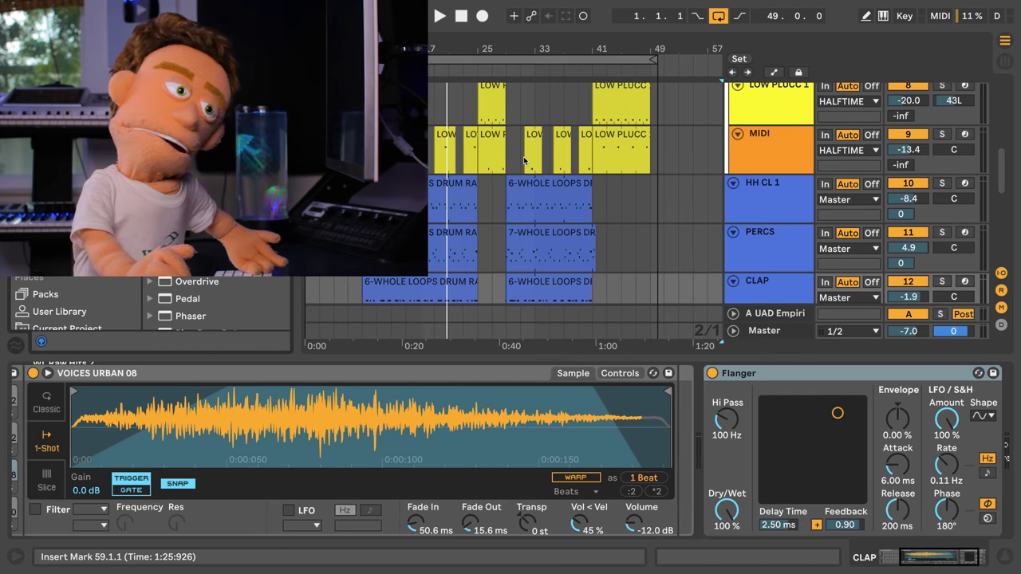
Play the CLAP clip from bar 9, raise the Flanger's Feedback to 0.99, and lower its Dry/Wet to 0 %
scroll(512, 166, "down", 2)
left_click(414, 246)
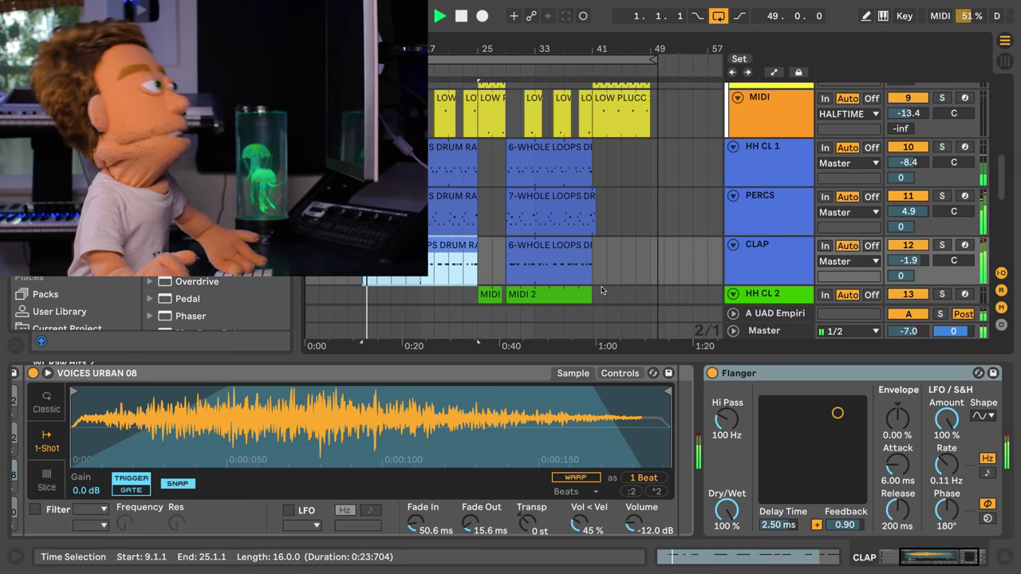
left_click_drag(831, 523, 831, 503)
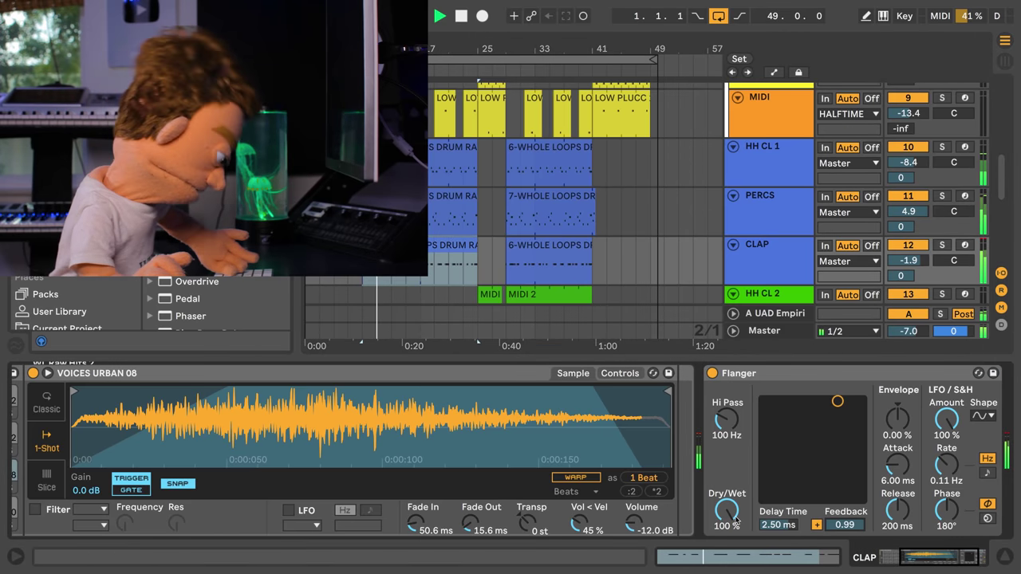
mouse_move(729, 517)
left_mouse_down()
mouse_move(728, 573)
mouse_move(728, 508)
mouse_move(729, 518)
left_mouse_up()
key("space")
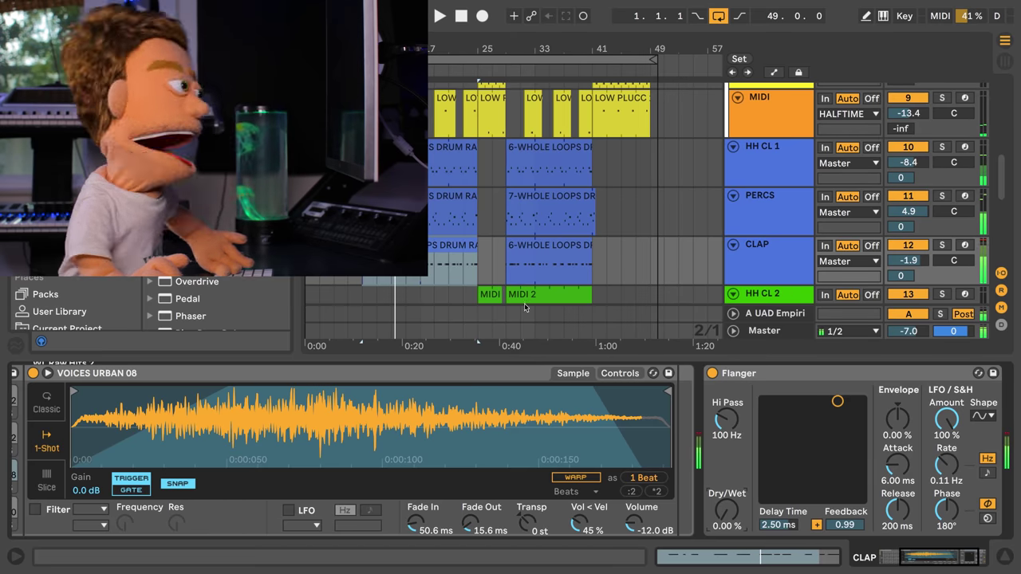
Display the CLAP track's Flanger Dry/Wet automation and raise the segment between bars 10 and 11
key("a")
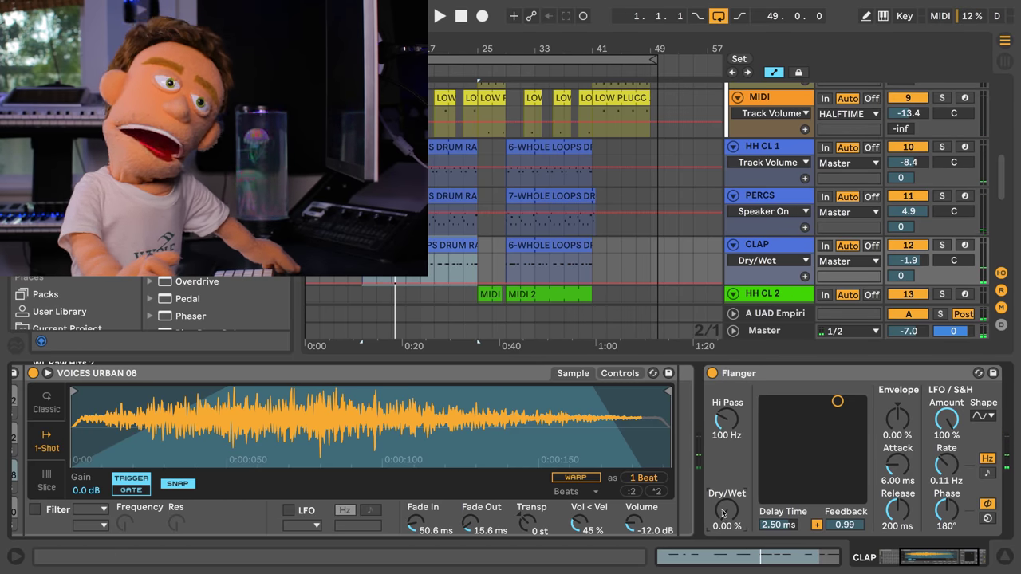
left_click(364, 277)
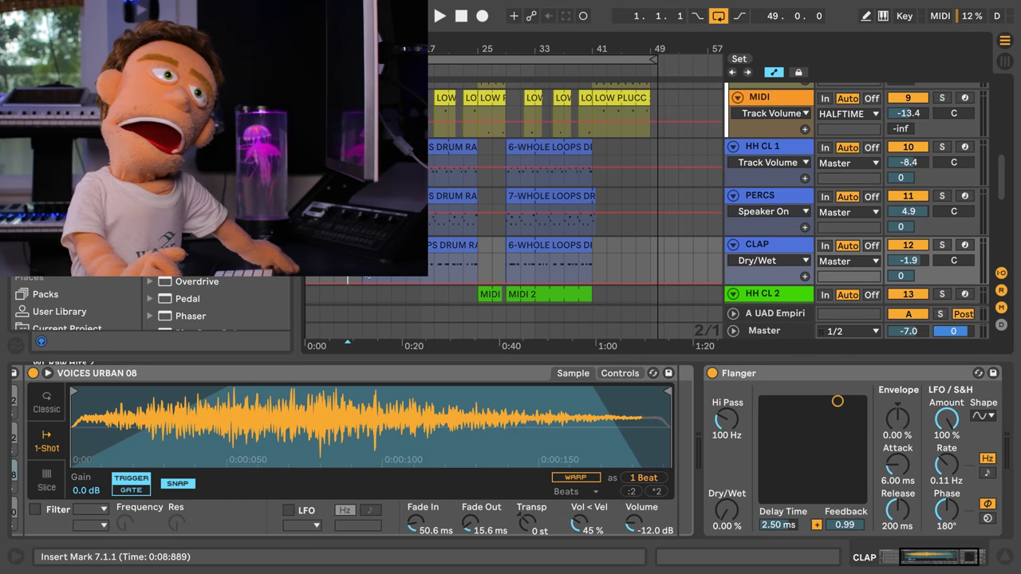
key("plus")
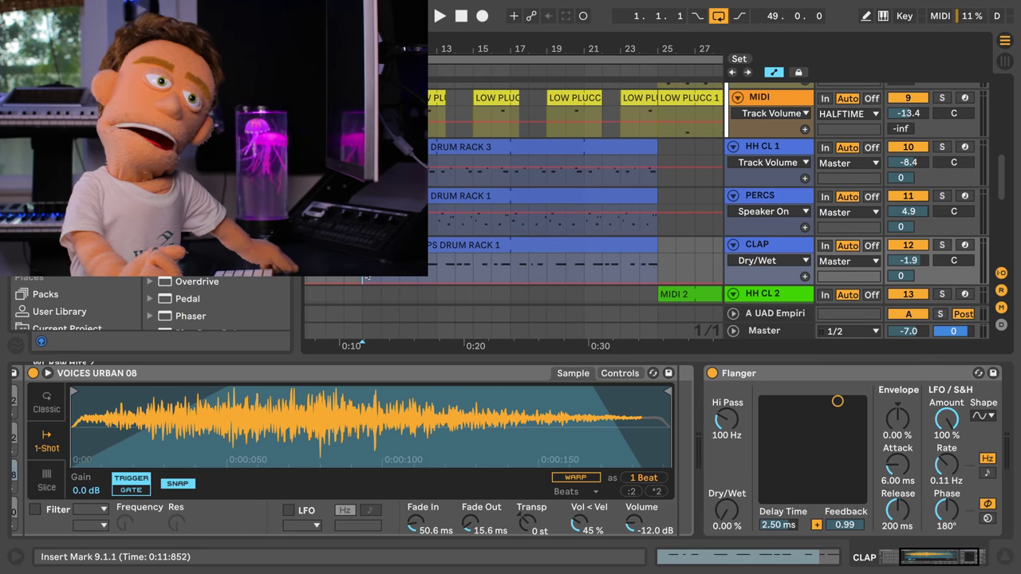
left_click_drag(381, 278, 399, 276)
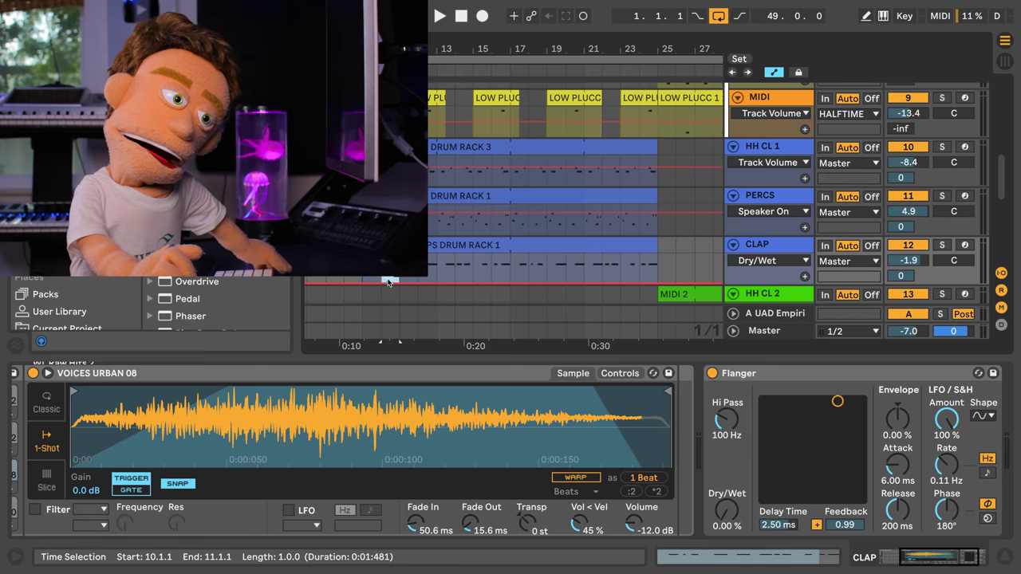
left_click_drag(381, 277, 390, 276)
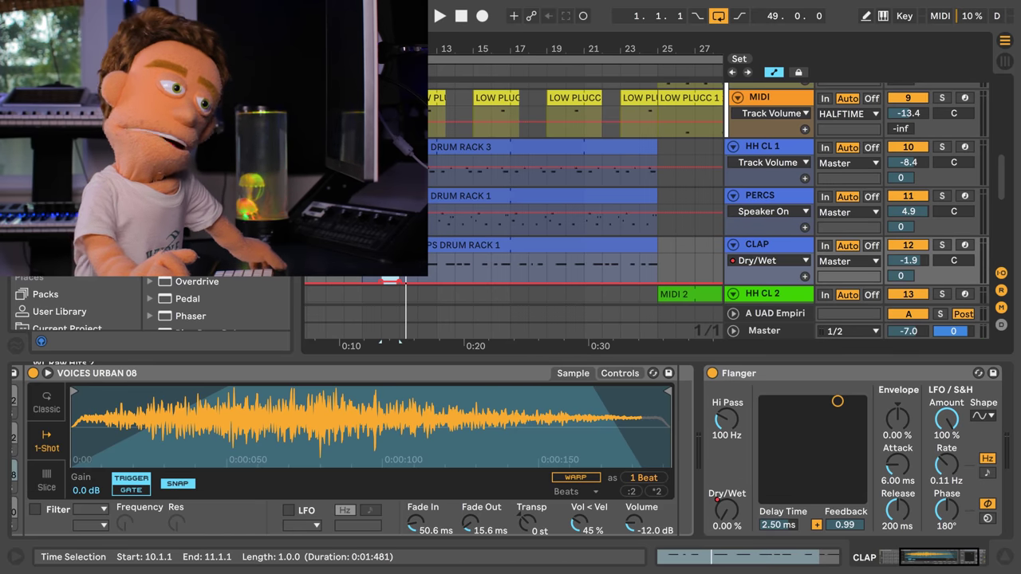
Duplicate the CLAP Dry/Wet automation pattern repeatedly from bar 9 until it fills the clip up to bar 25
key("shift+Left")
key("ctrl+d")
key("shift+Left")
key("shift+Left")
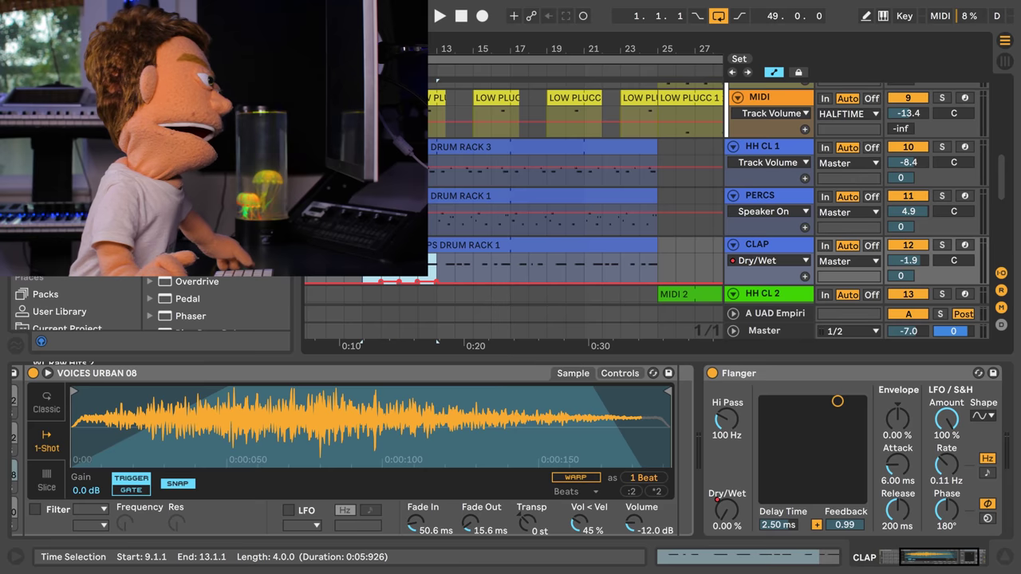
key("ctrl+d")
key("shift+Left")
key("shift+Left")
key("shift+Left")
key("shift+Left")
key("ctrl+d")
While the CLAP clip plays, set the Flanger's Delay Time to 7.00 ms and invert its feedback polarity, keeping the Dry/Wet automation displayed
key("space")
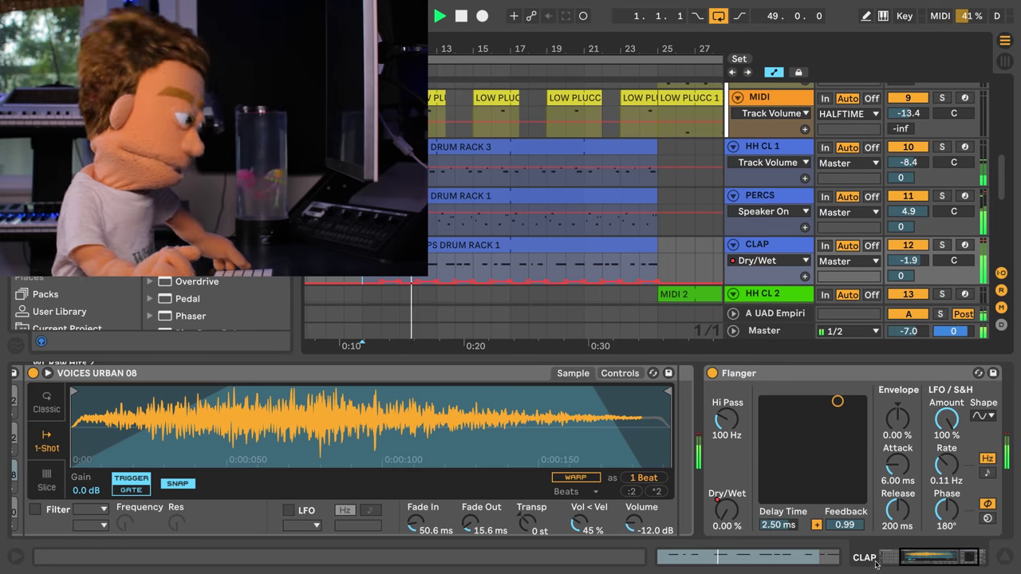
left_click_drag(796, 527, 796, 486)
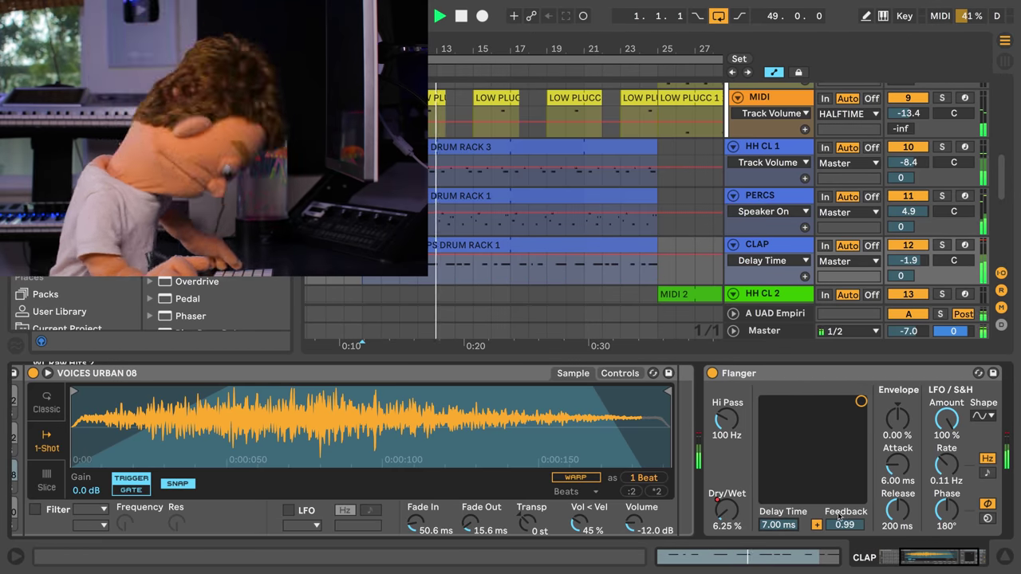
left_click(817, 526)
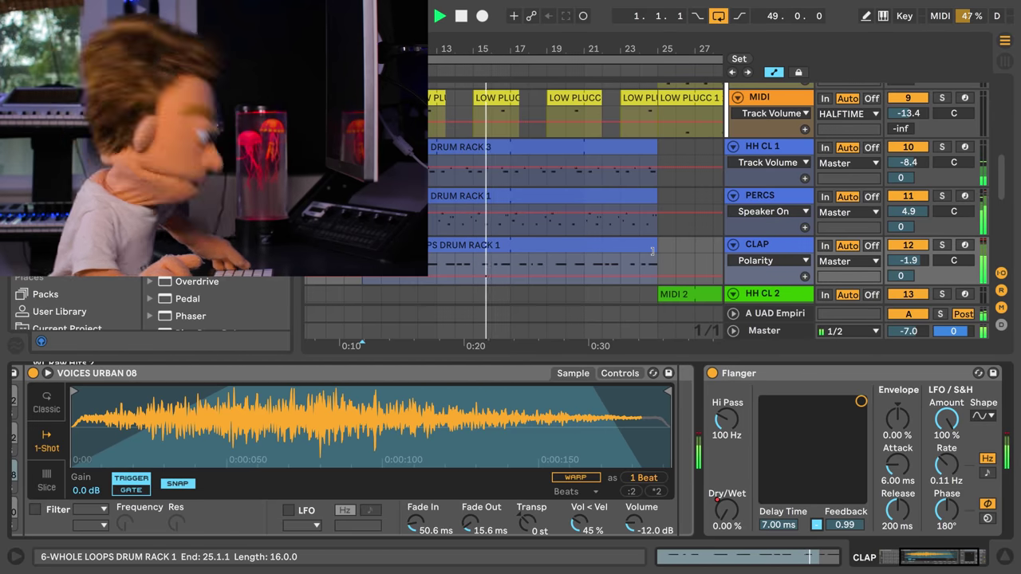
left_click(728, 512)
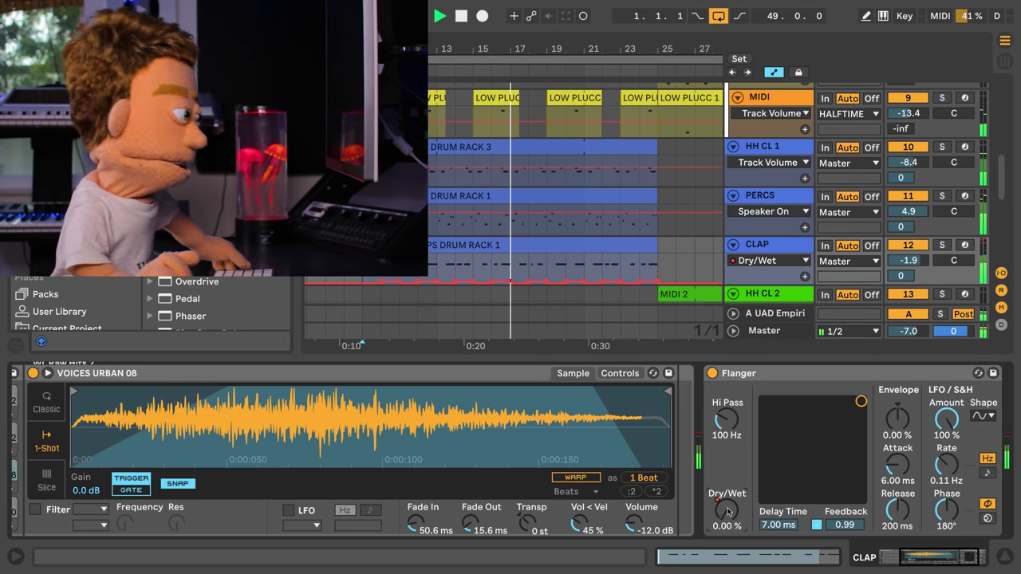
key("space")
Try to delete the CLAP Dry/Wet automation from bar 8 to bar 26
left_click_drag(676, 265, 344, 271)
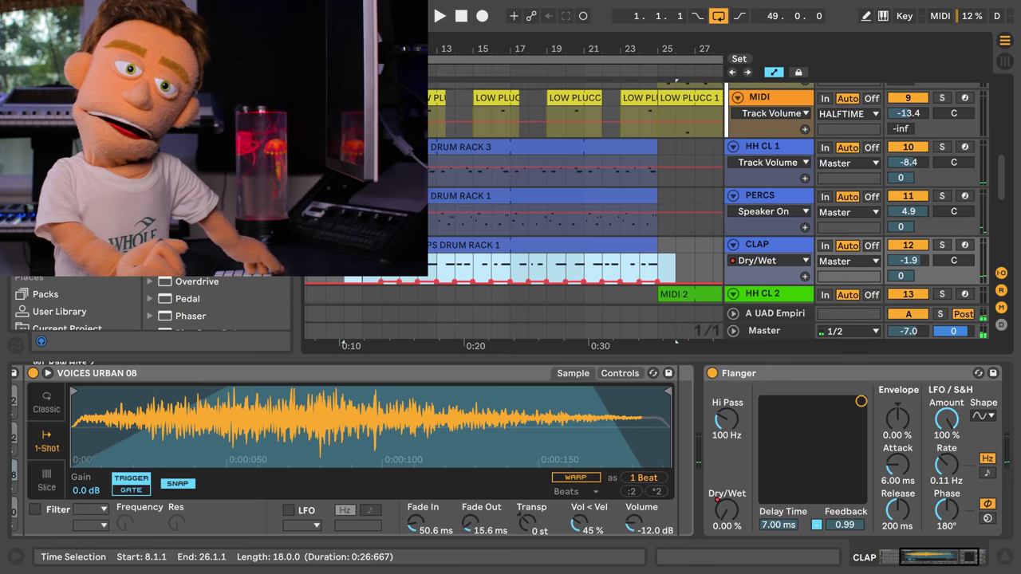
key("Delete")
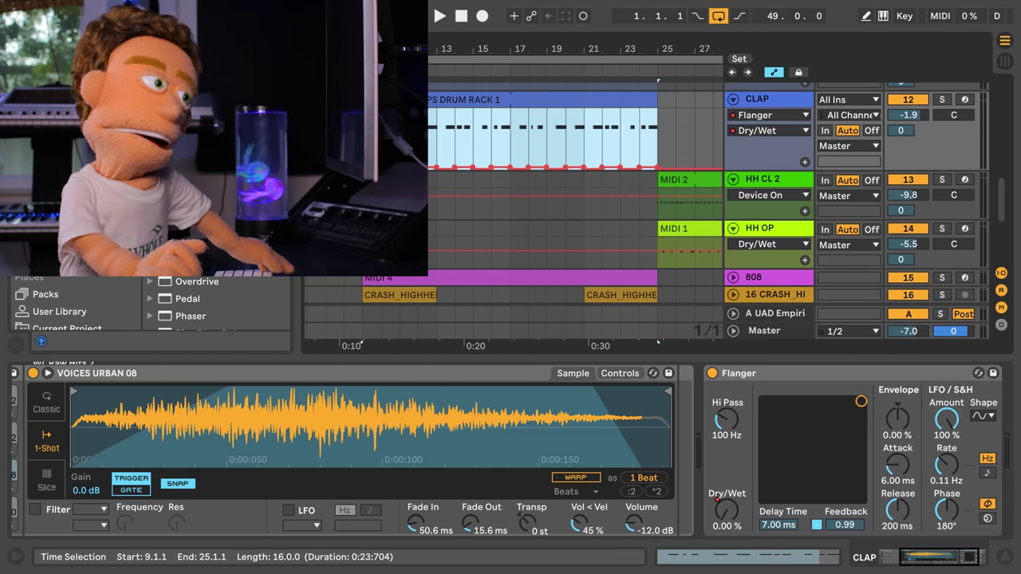
Play the CLAP clip from bar 9 and set the Flanger's Delay Time to 4.40 ms and Feedback to 0.83
key("space")
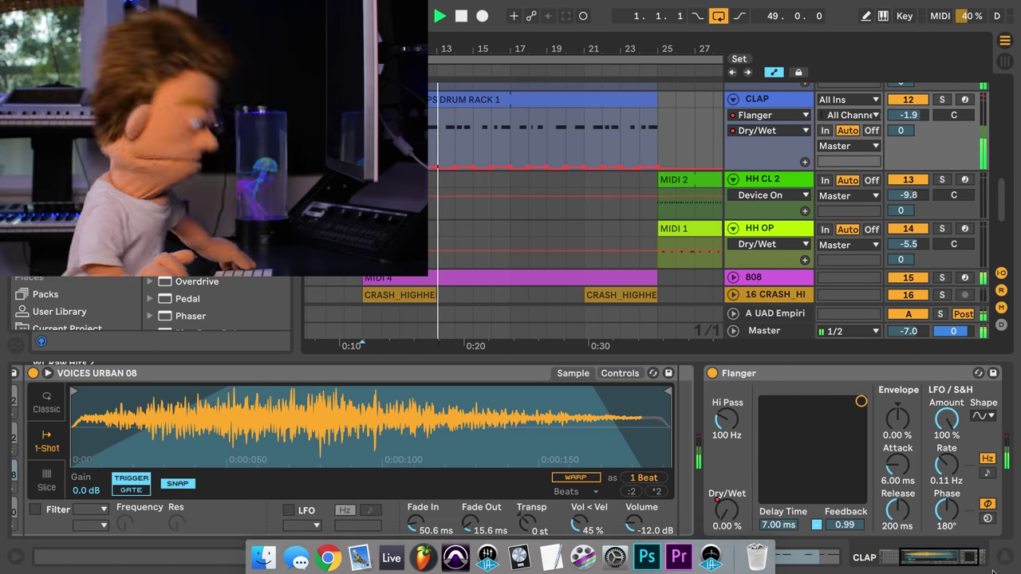
left_click(1002, 560)
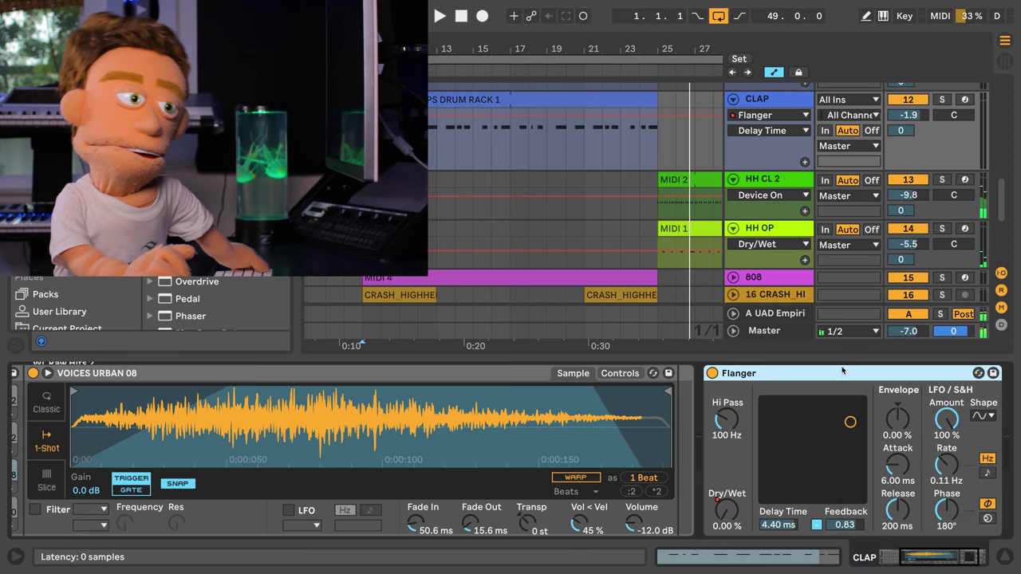
right_click(844, 372)
left_click(864, 539)
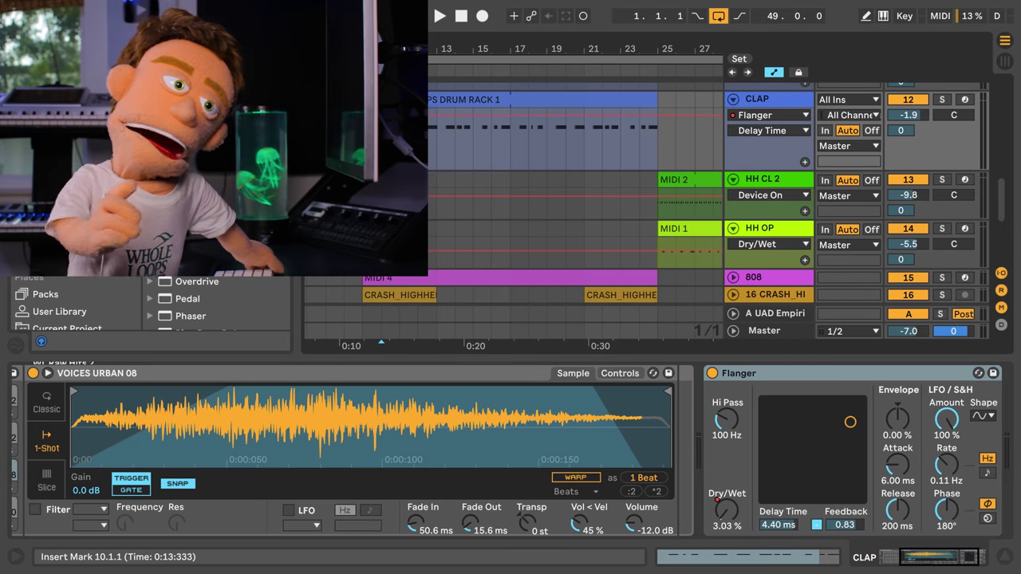
Play from bar 10, solo the CLAP track, and raise its Flanger Feedback to 0.97
key("space")
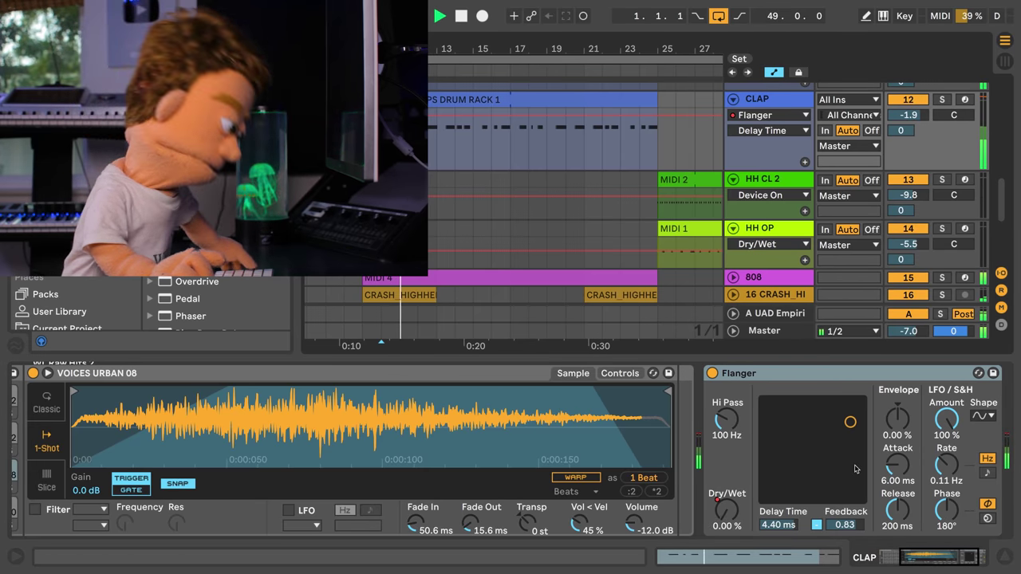
left_click(942, 100)
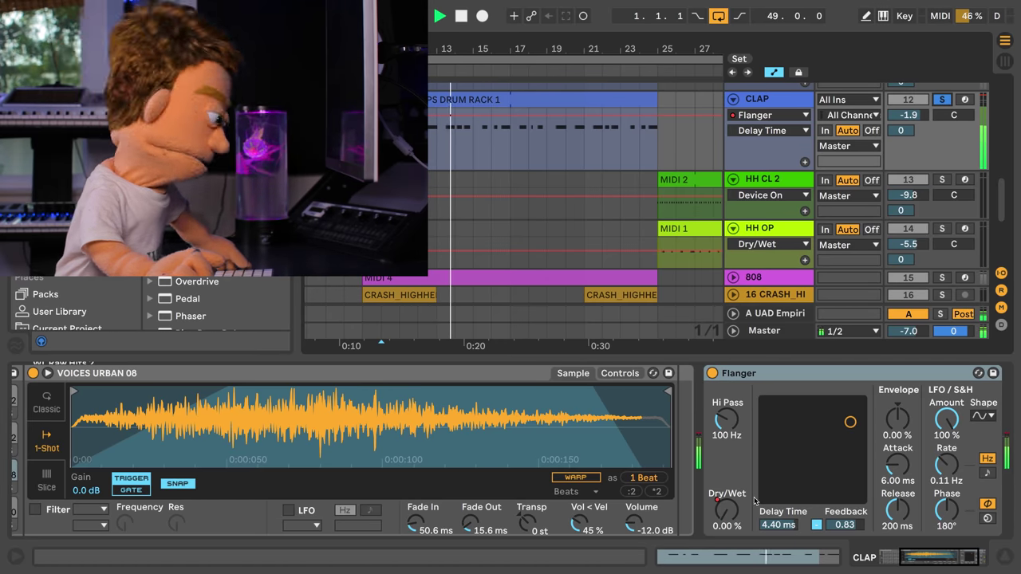
left_click_drag(845, 524, 845, 518)
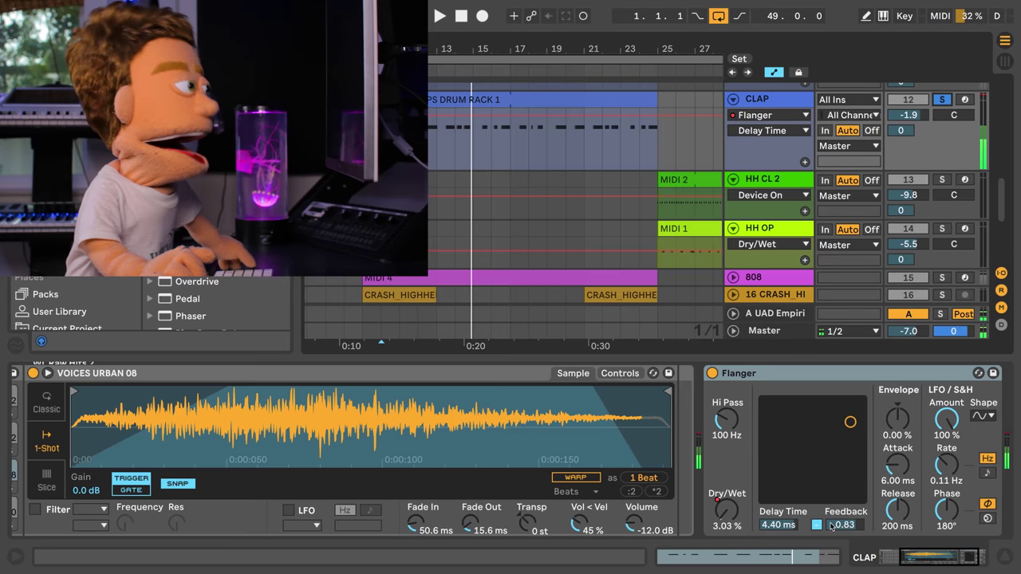
key("space")
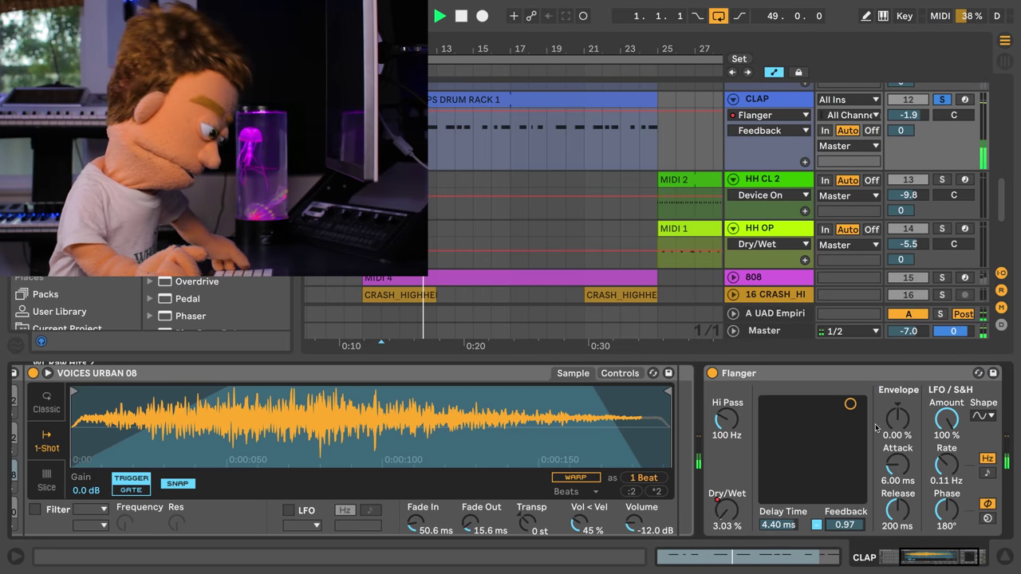
Turn on the CLAP Flanger's Hi-Quality mode, play the clap from bar 14, and switch the mode back to compare the sound
right_click(844, 376)
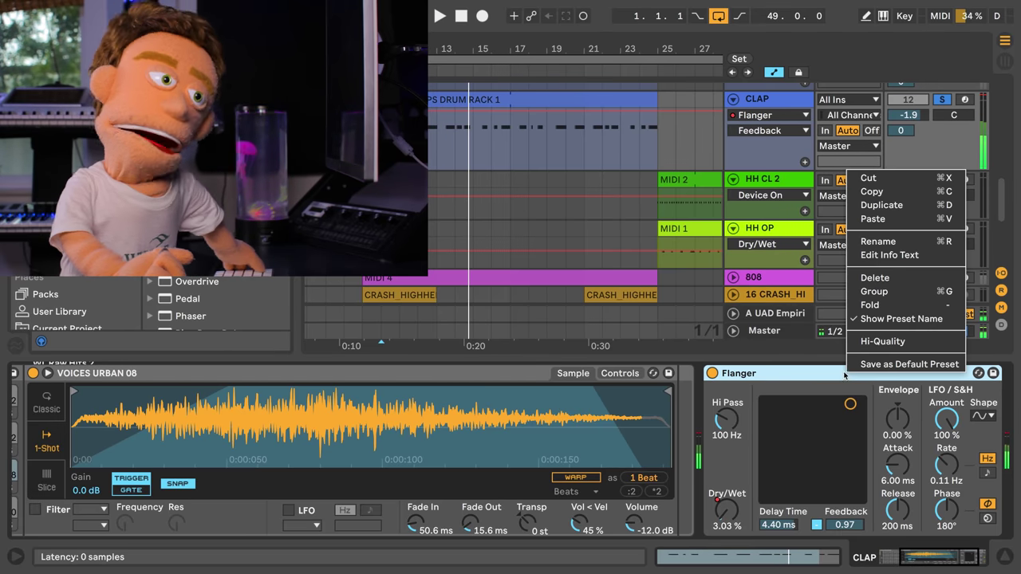
left_click(863, 341)
left_click(454, 148)
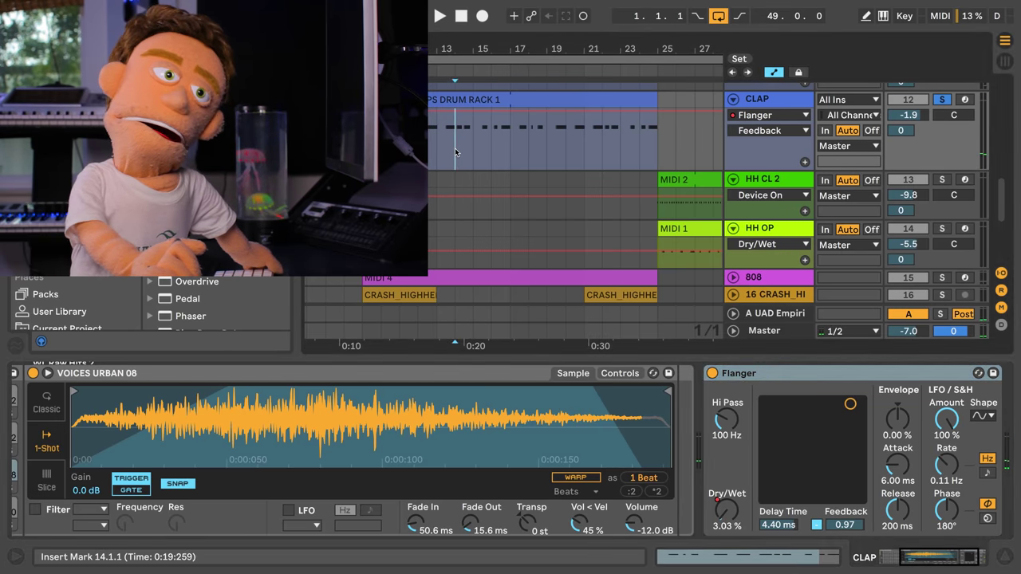
left_click(835, 378)
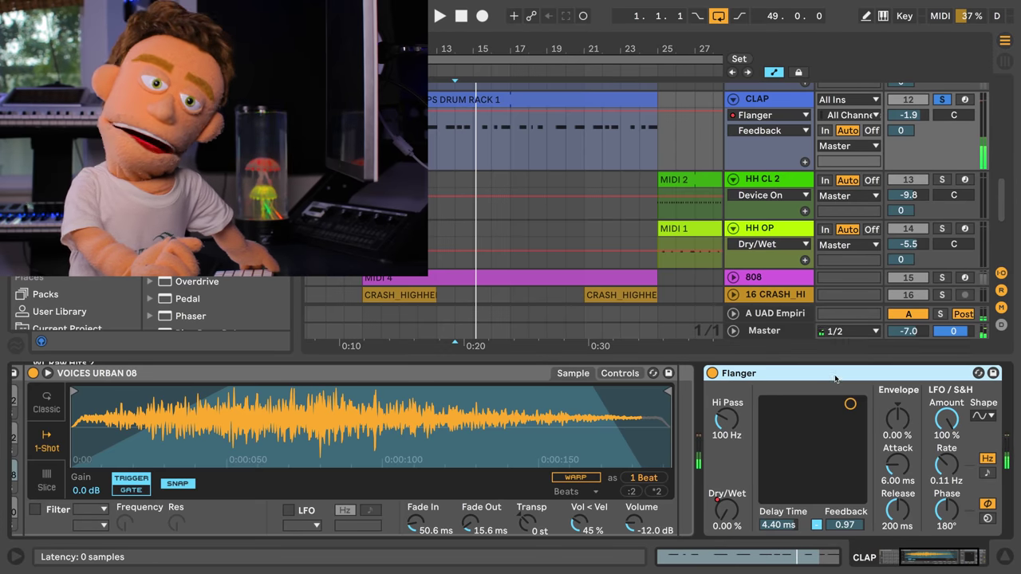
right_click(835, 378)
left_click(862, 341)
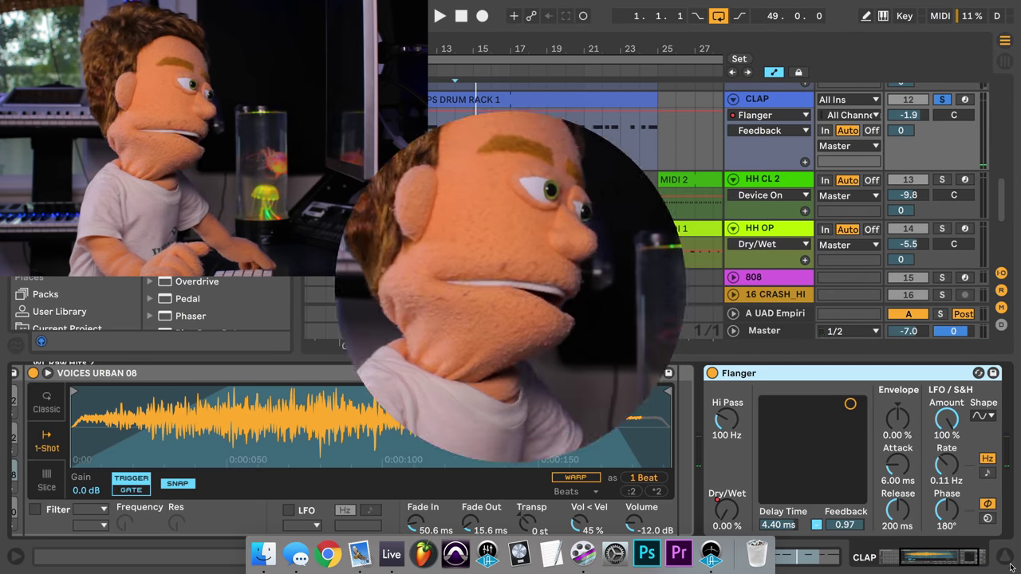